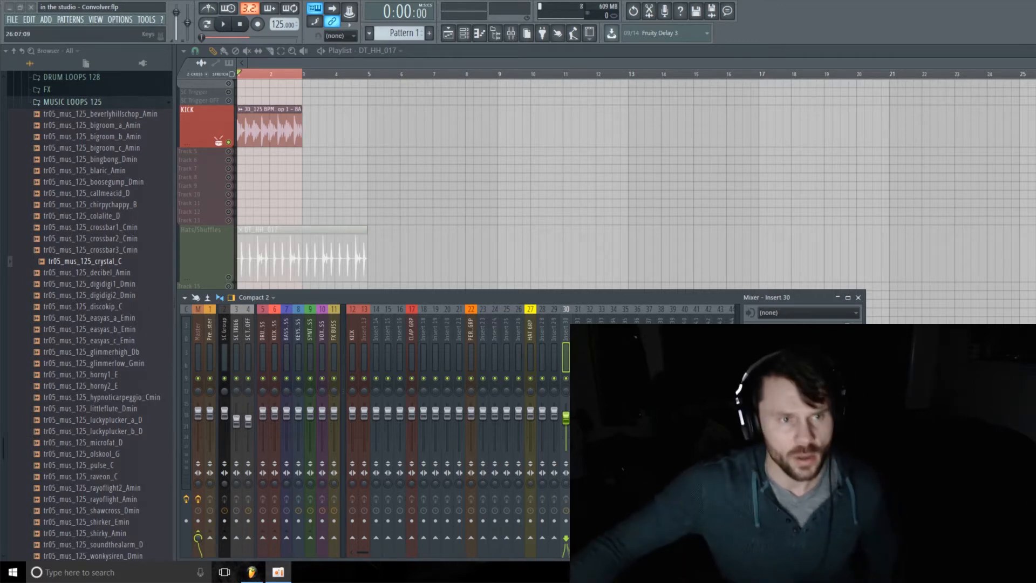
Audition the soloed kick loop in the playlist.
key(F9)
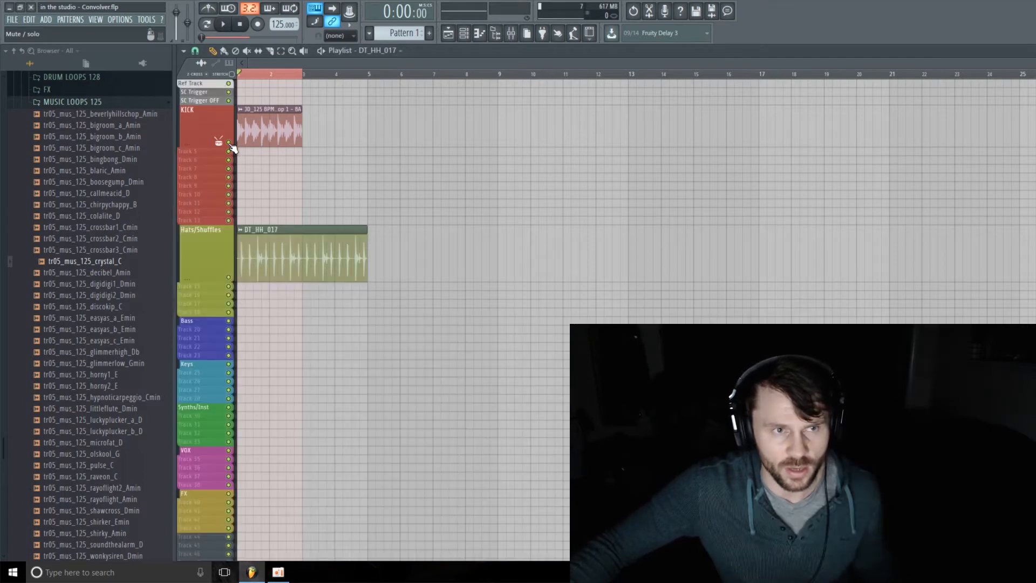
key(space)
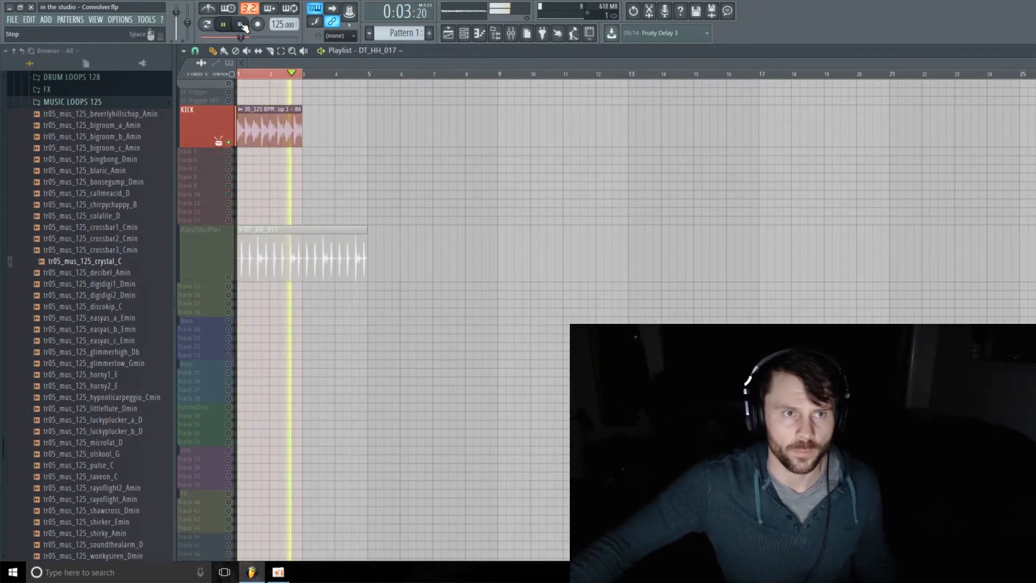
key(space)
key(F9)
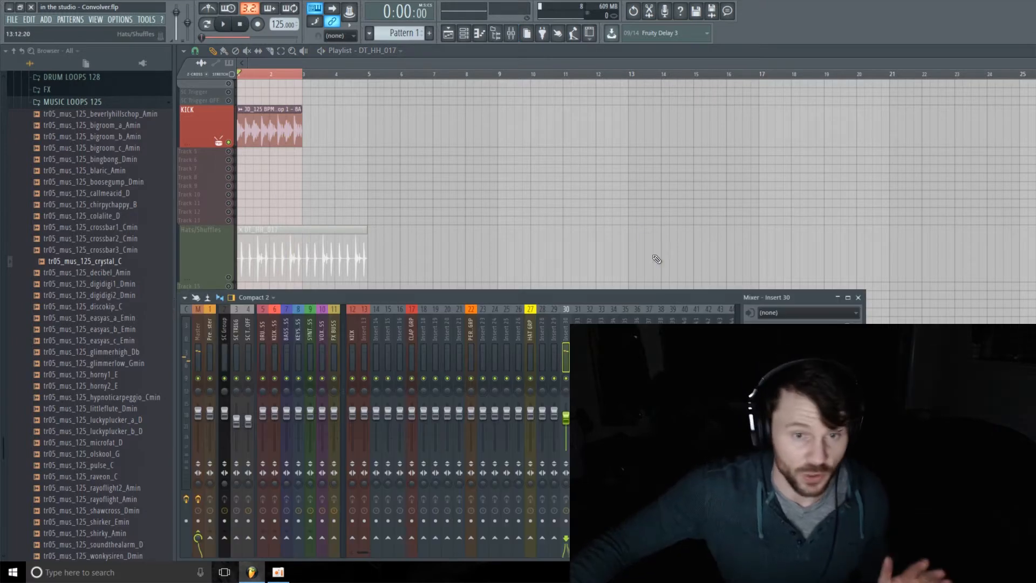
Load Fruity Convolver in the first effect slot of Insert 30 and place its window above the mixer.
click(830, 312)
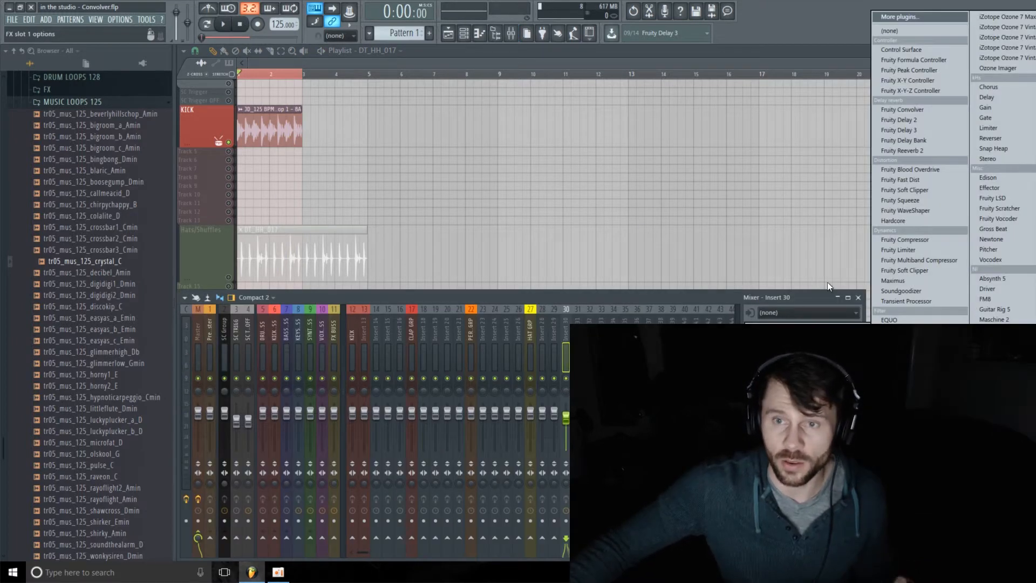
click(930, 109)
drag(468, 89, 466, 74)
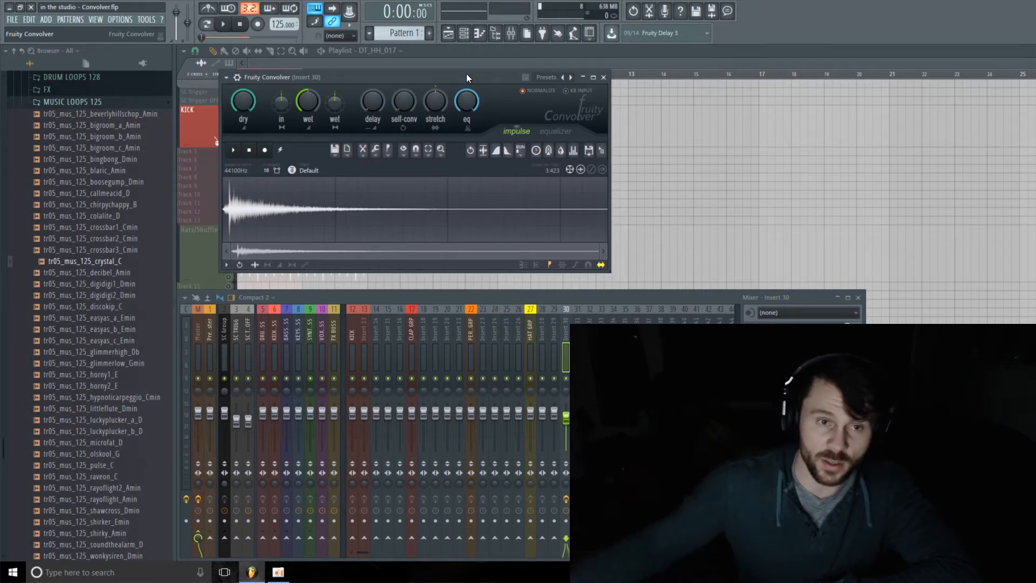
click(227, 77)
mouse_move(251, 92)
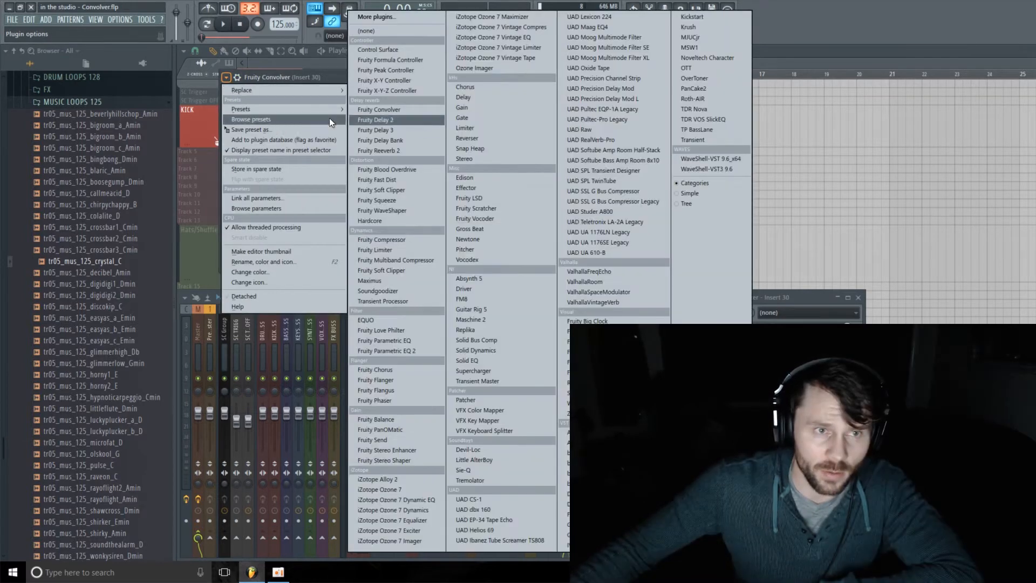
mouse_move(295, 108)
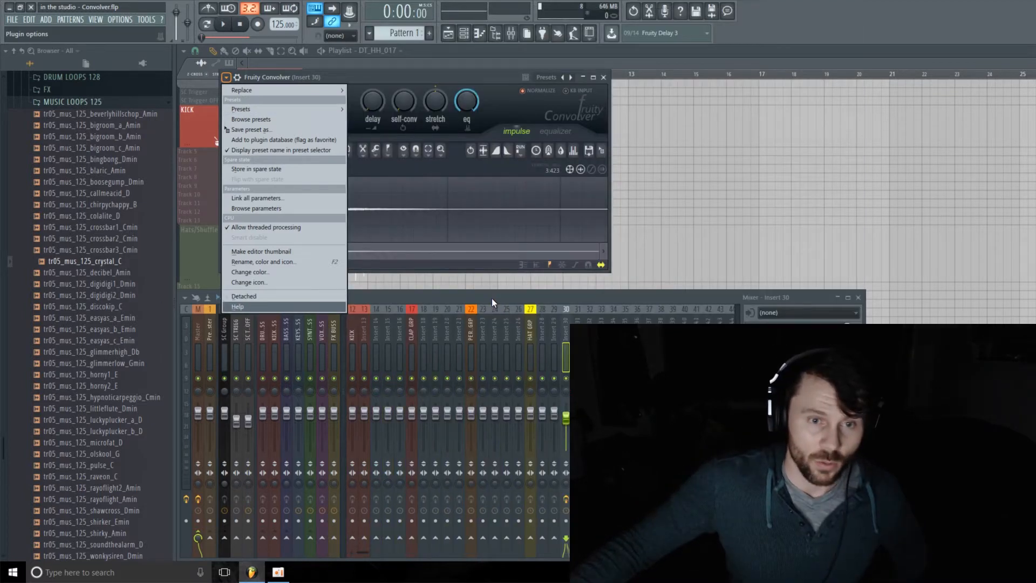
click(491, 298)
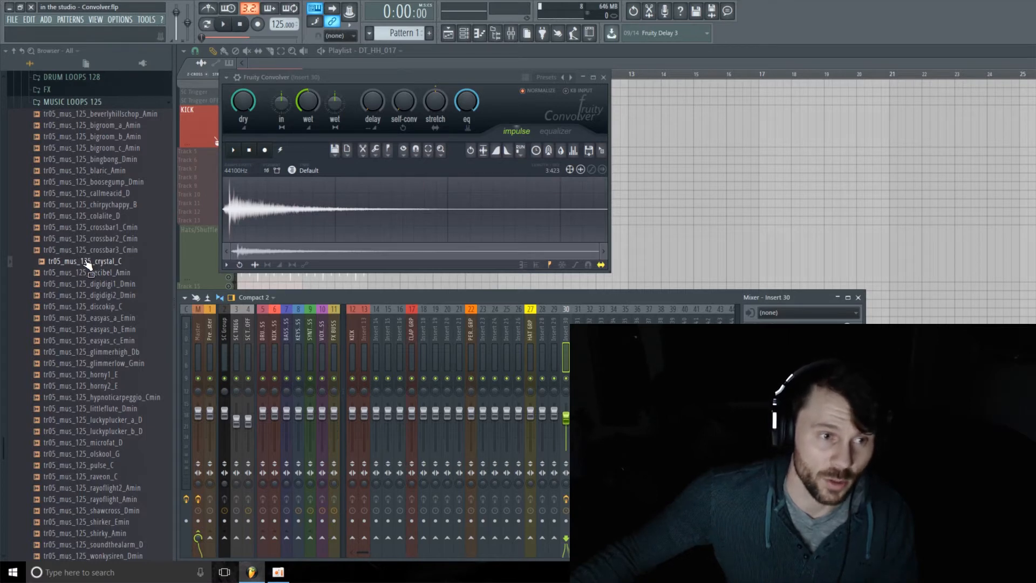
Load the tr05_mus_125_crystal_C loop as the convolver's impulse and audition it with the dry level fully down.
drag(74, 265, 289, 224)
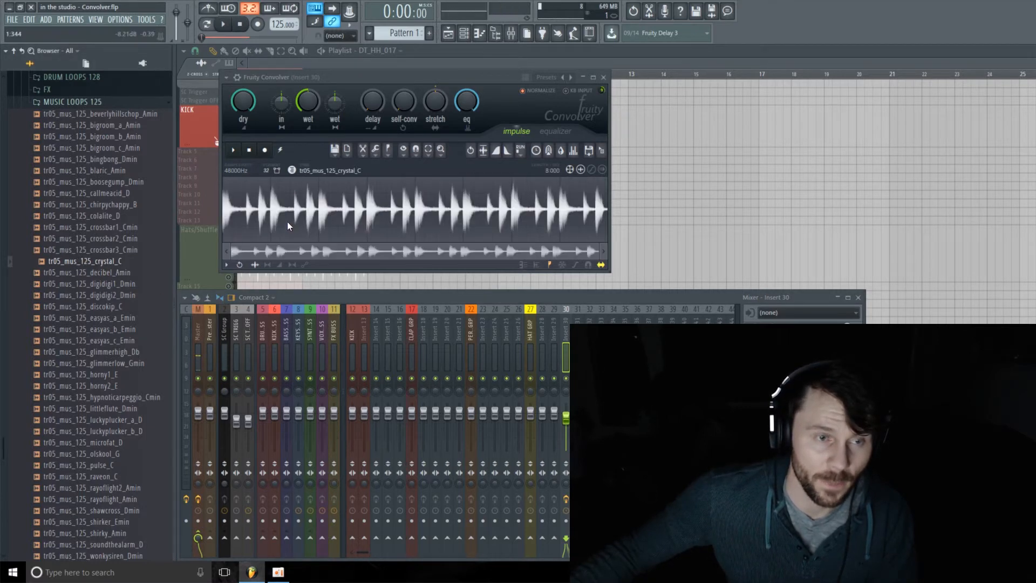
drag(243, 101, 243, 132)
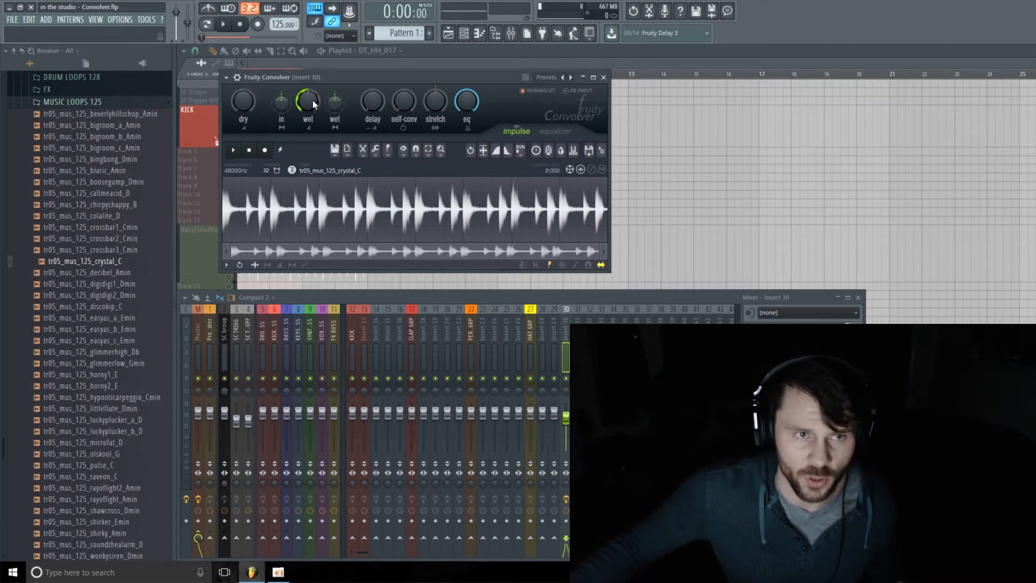
key(space)
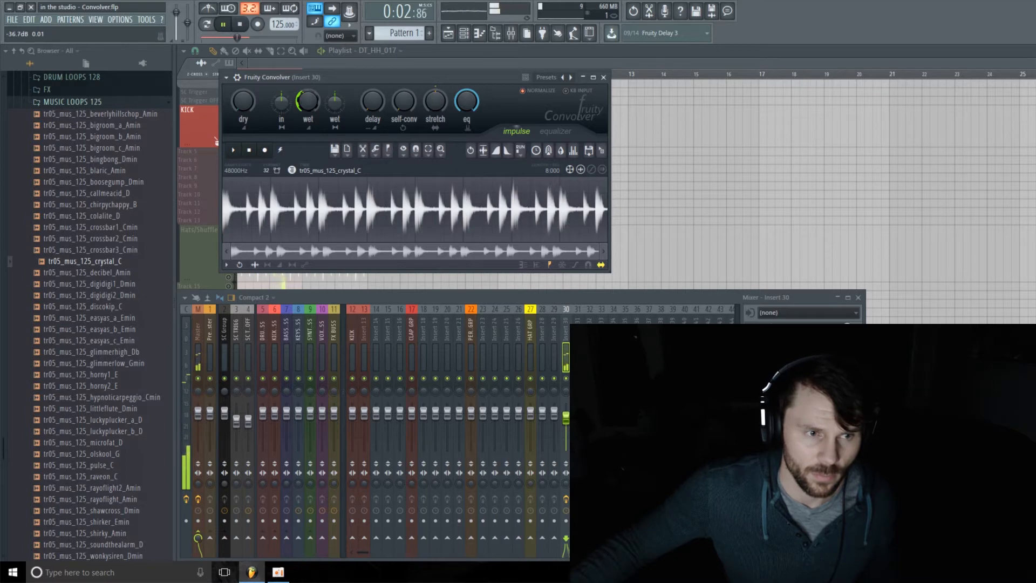
click(240, 25)
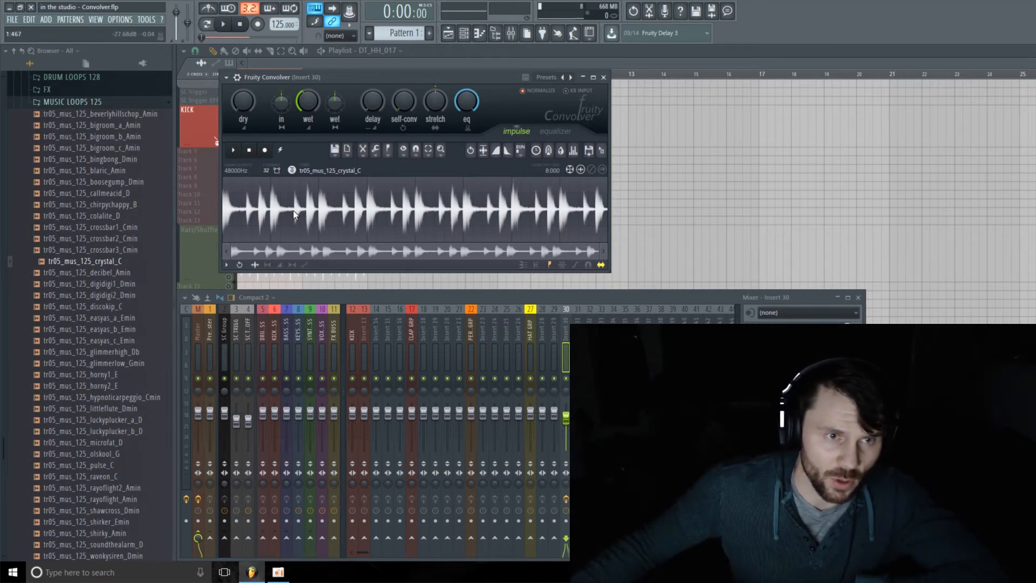
Cut the crystal impulse from about 1:434 to its end and fade out its remaining tail from about 1:291.
drag(293, 210, 367, 211)
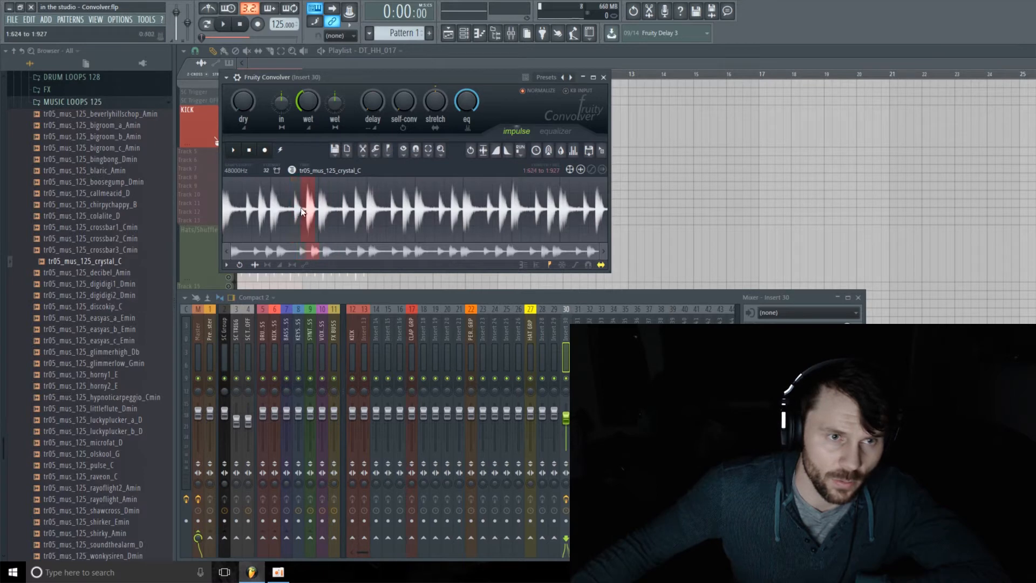
drag(294, 211, 346, 211)
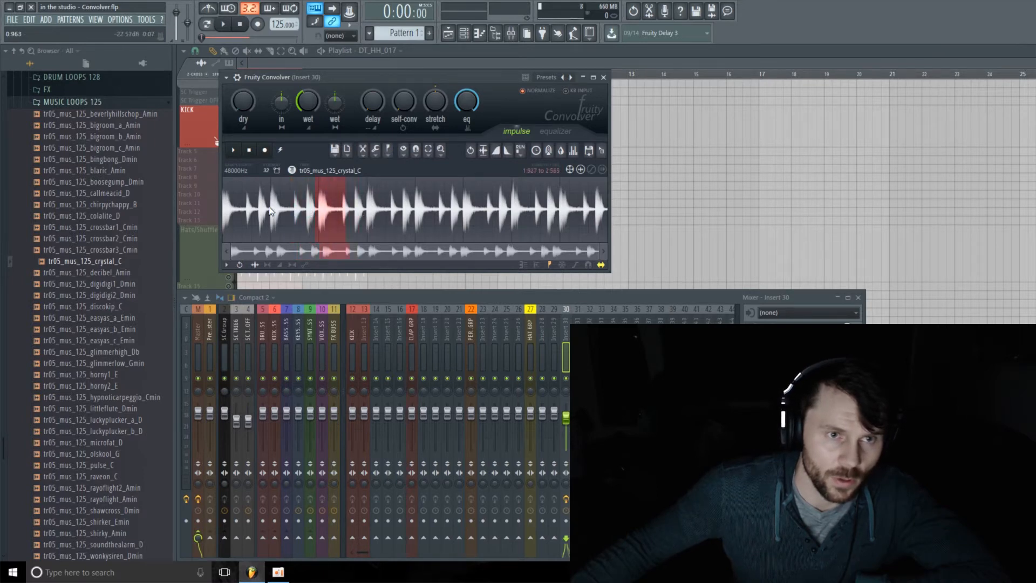
click(286, 209)
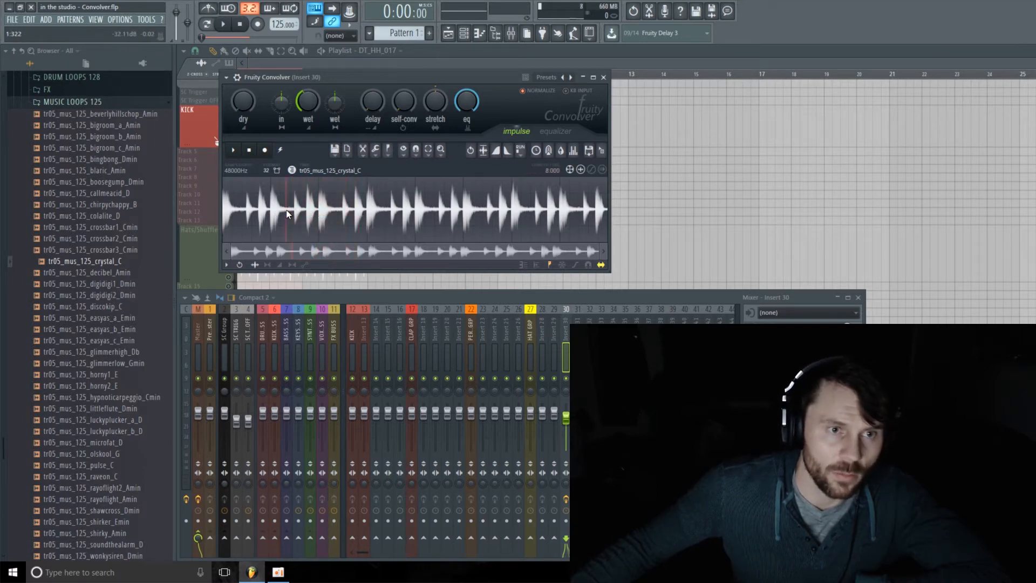
drag(292, 209, 527, 220)
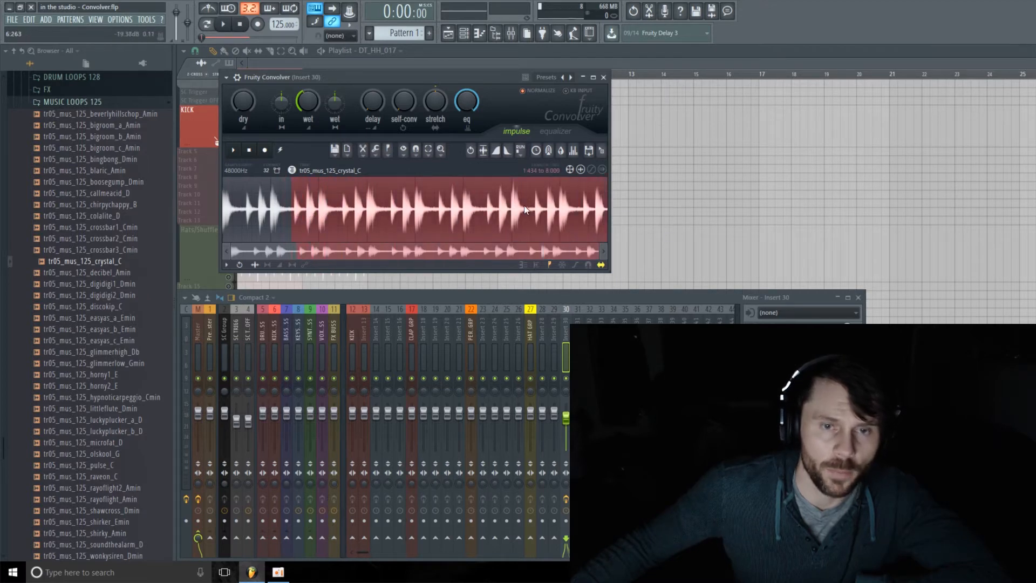
right_click(523, 208)
mouse_move(555, 238)
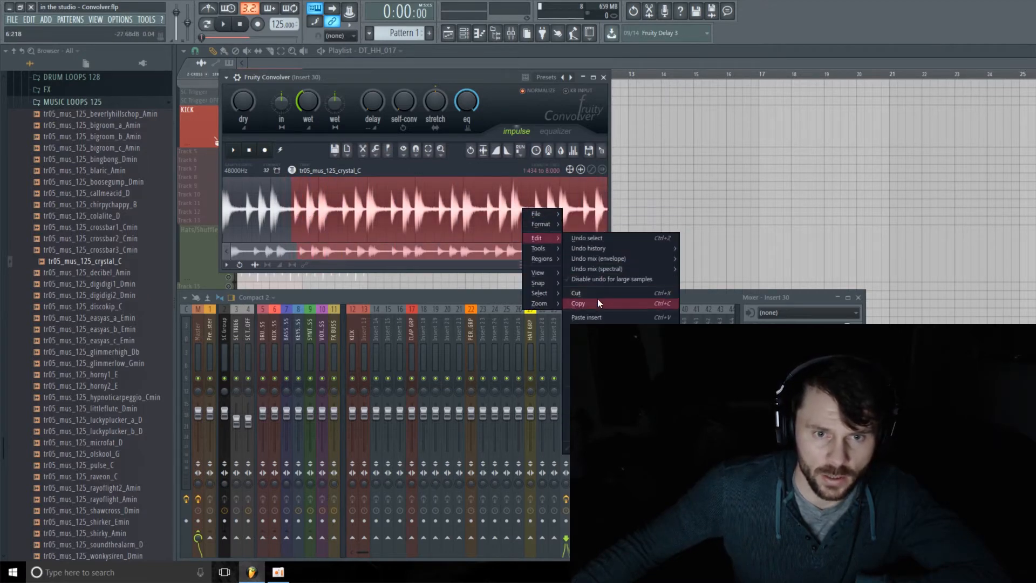
click(601, 296)
drag(573, 210, 617, 211)
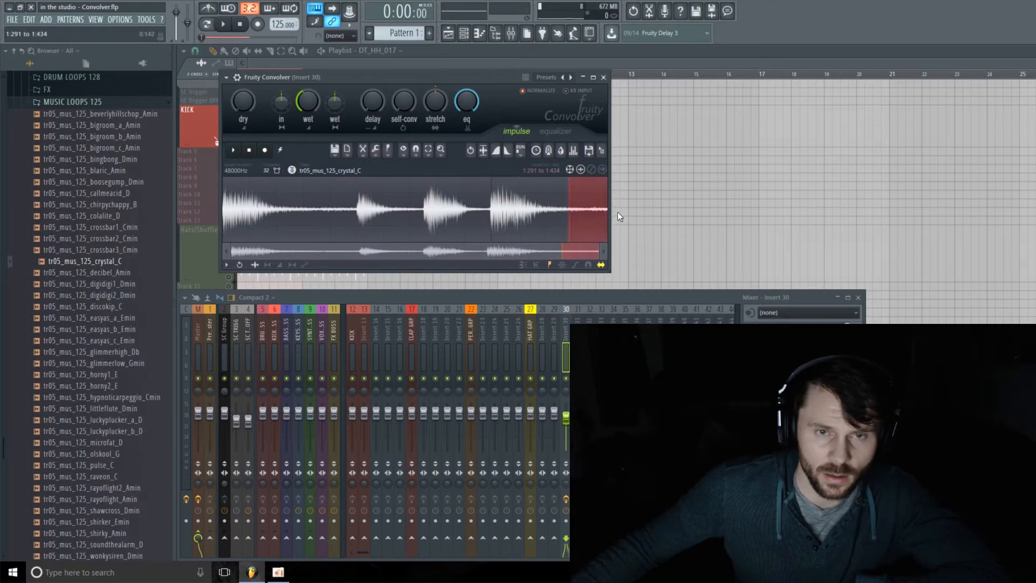
click(512, 153)
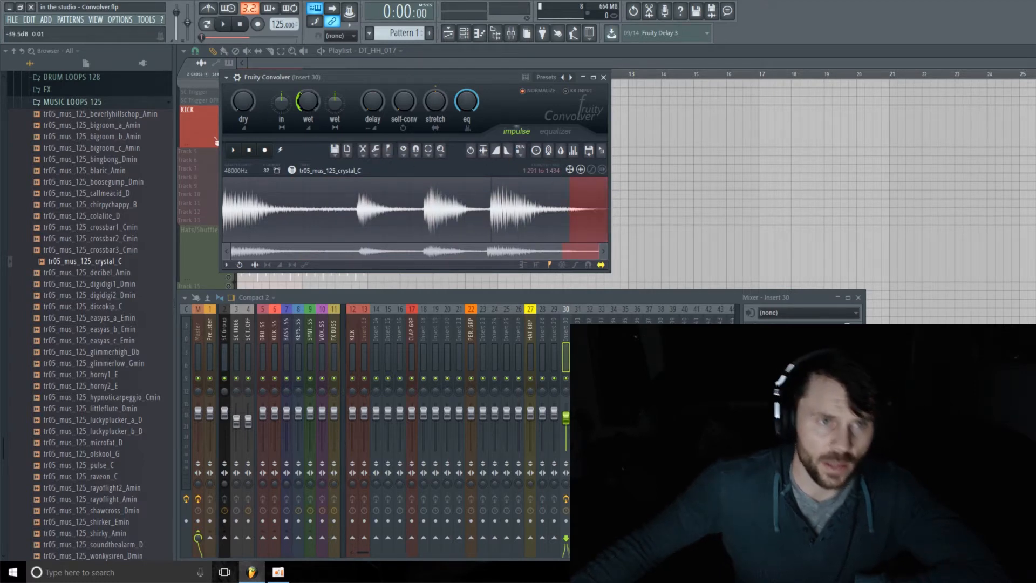
Audition the trimmed crystal impulse on the kick loop, first without the dry signal and again with it blended in.
key(space)
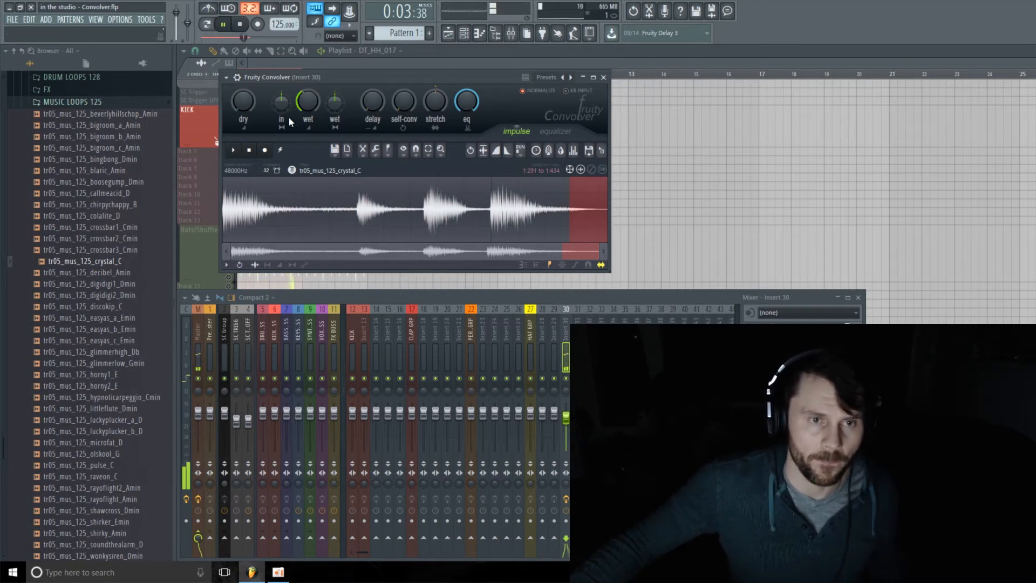
key(space)
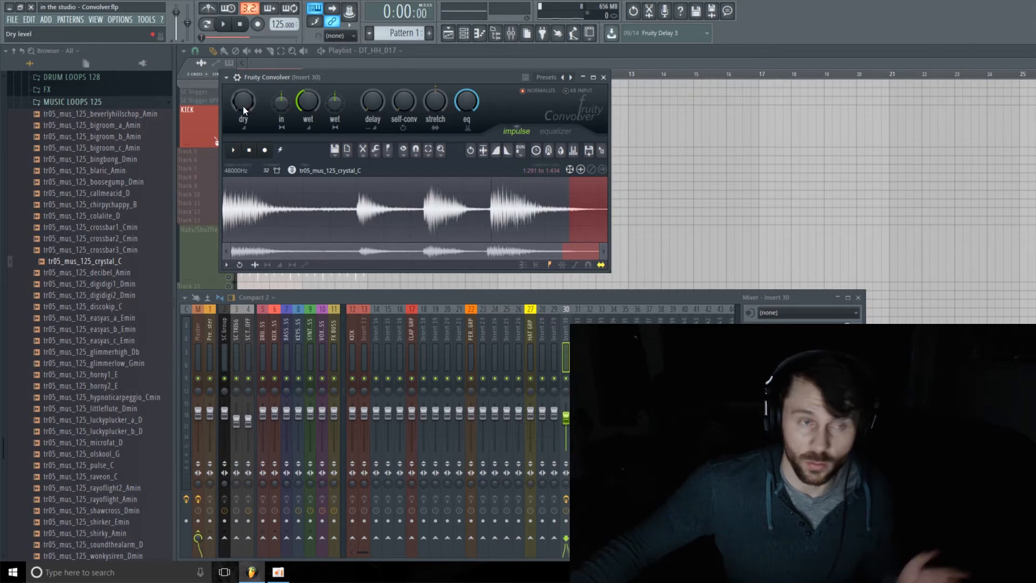
key(space)
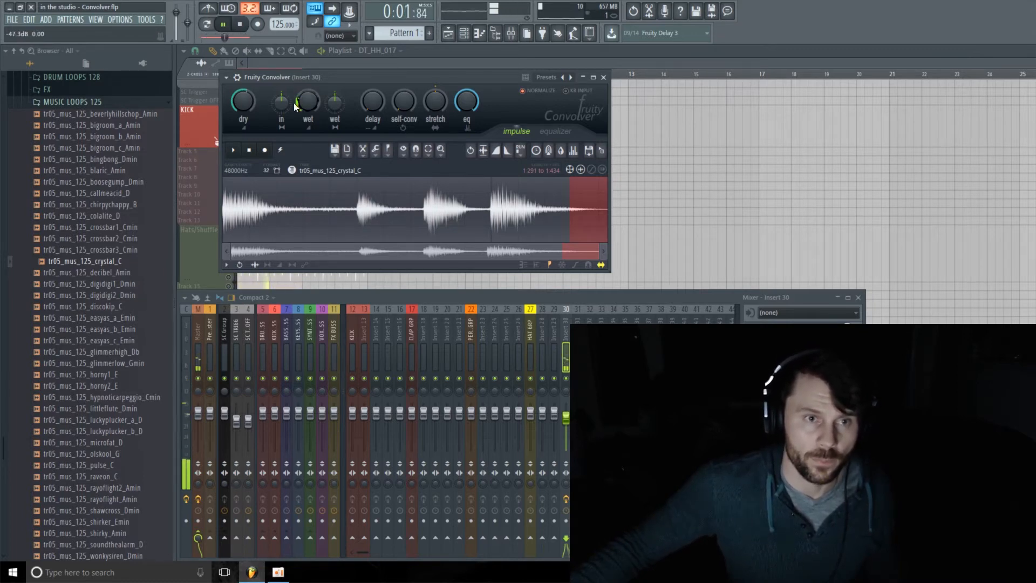
click(242, 26)
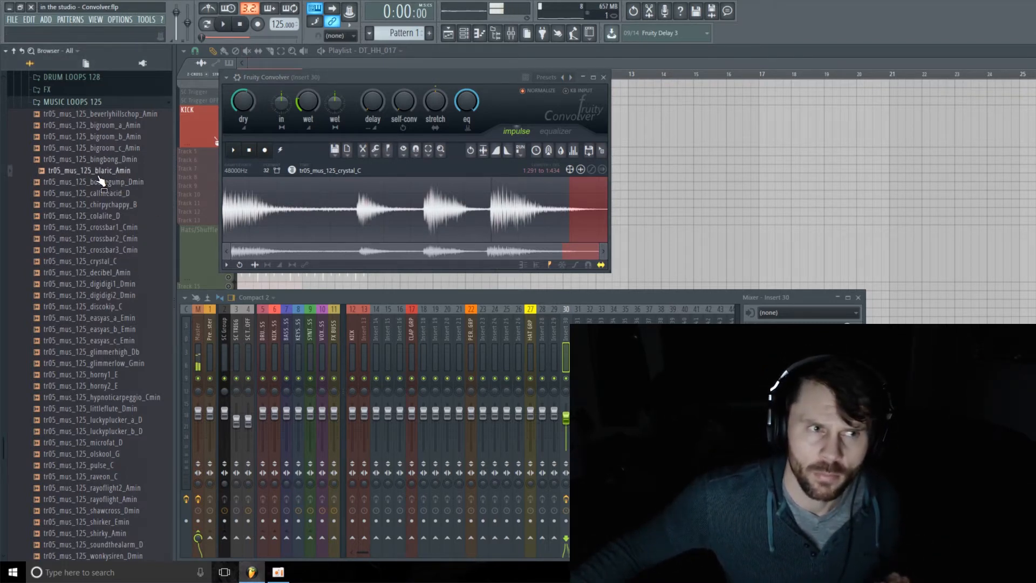
Load the tr05_mus_125_blaric_Amin loop as the impulse and cut everything from about 0:822 to its end.
drag(102, 170, 311, 215)
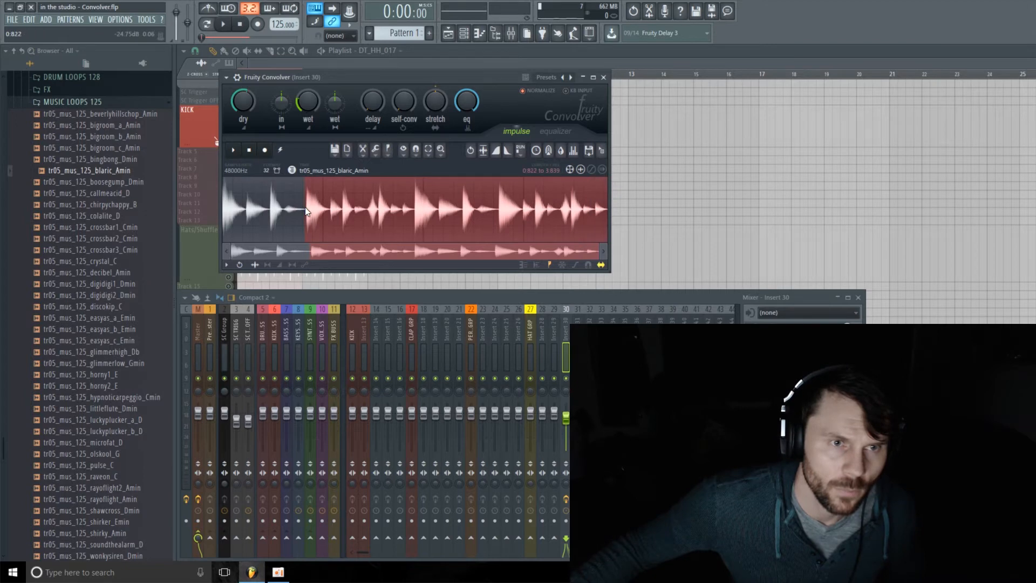
right_click(494, 232)
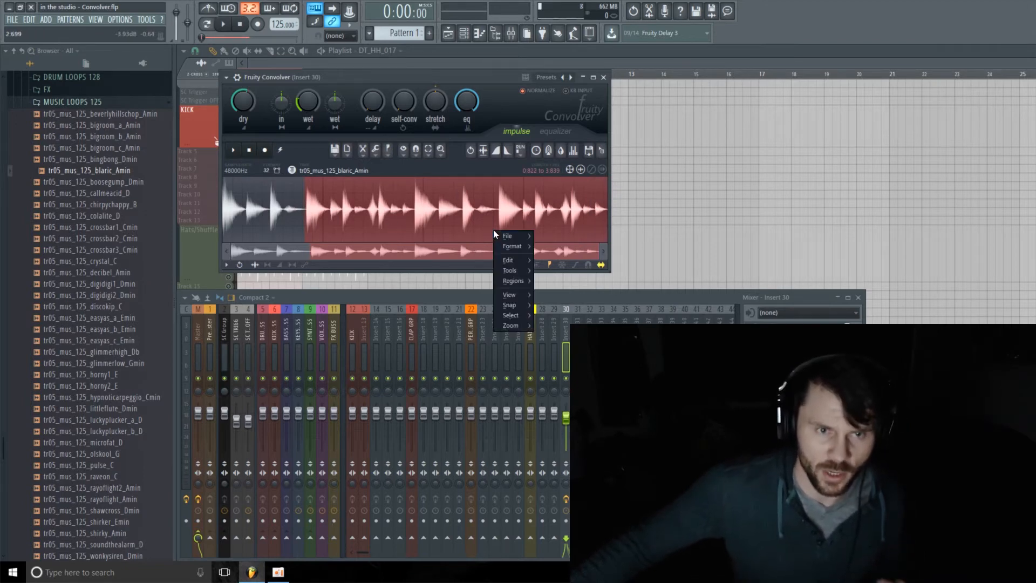
mouse_move(525, 267)
click(583, 314)
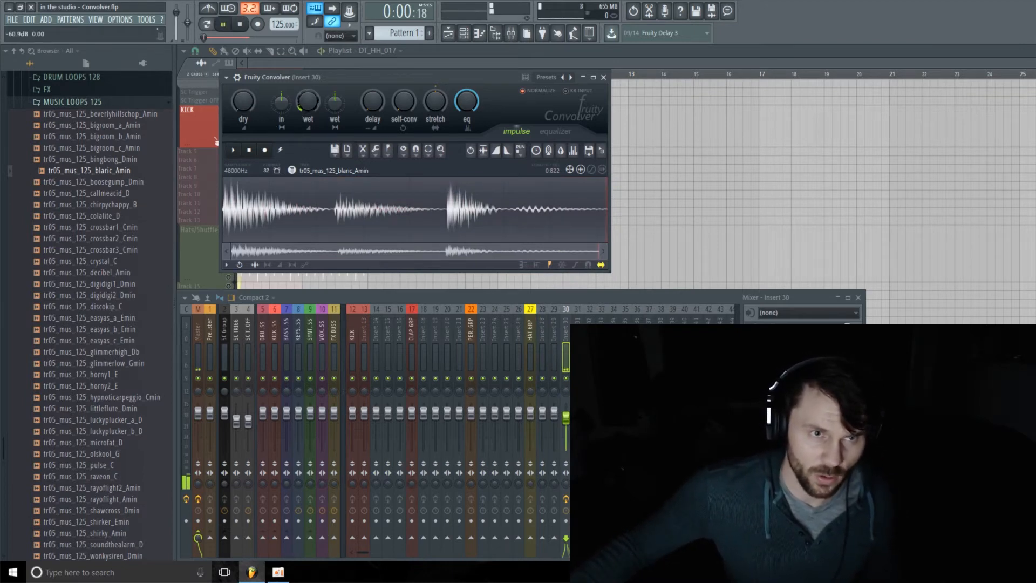
Raise the convolver's wet level during playback and try out its wet stereo separation.
drag(298, 104, 298, 103)
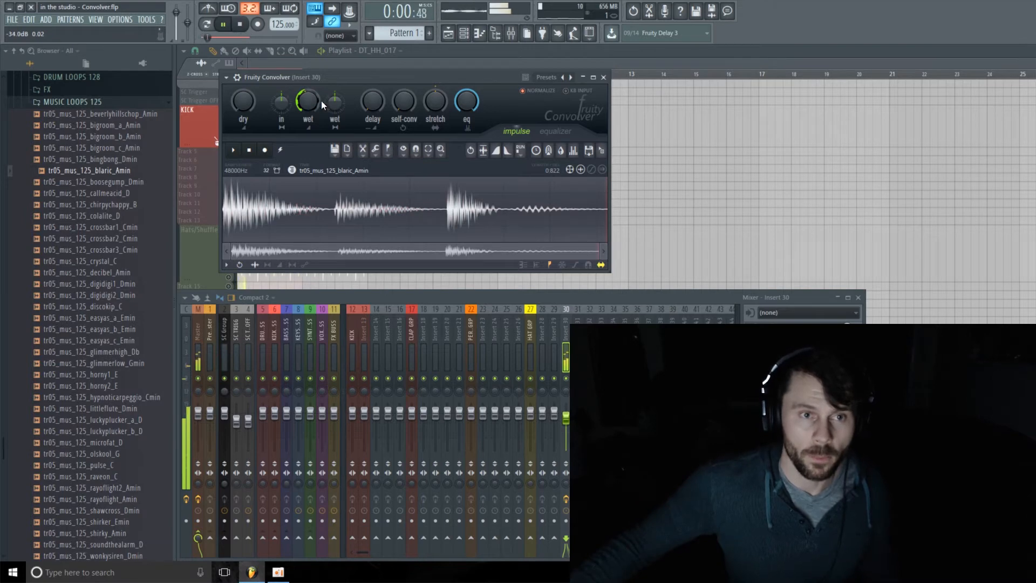
drag(335, 102, 335, 57)
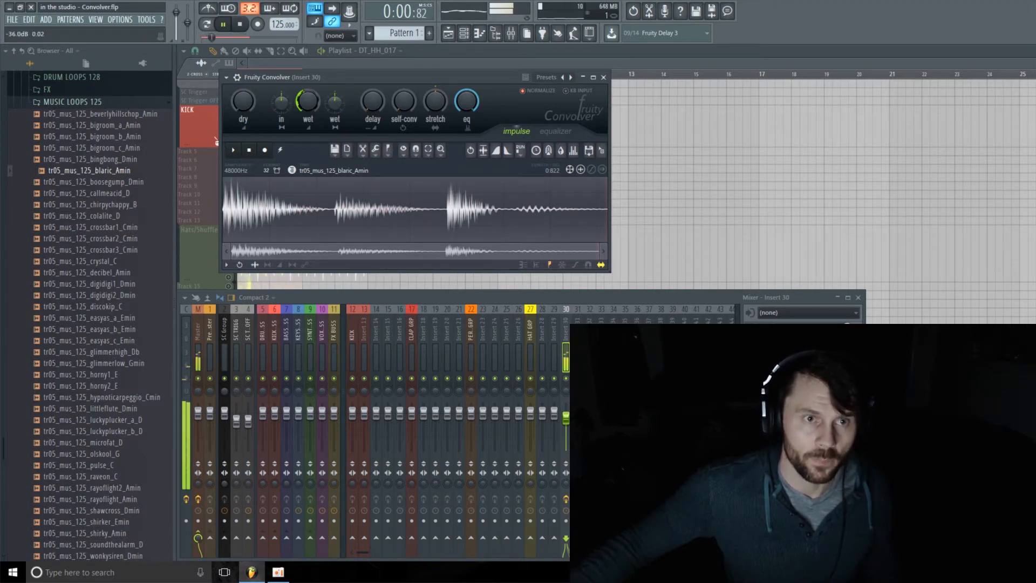
key(space)
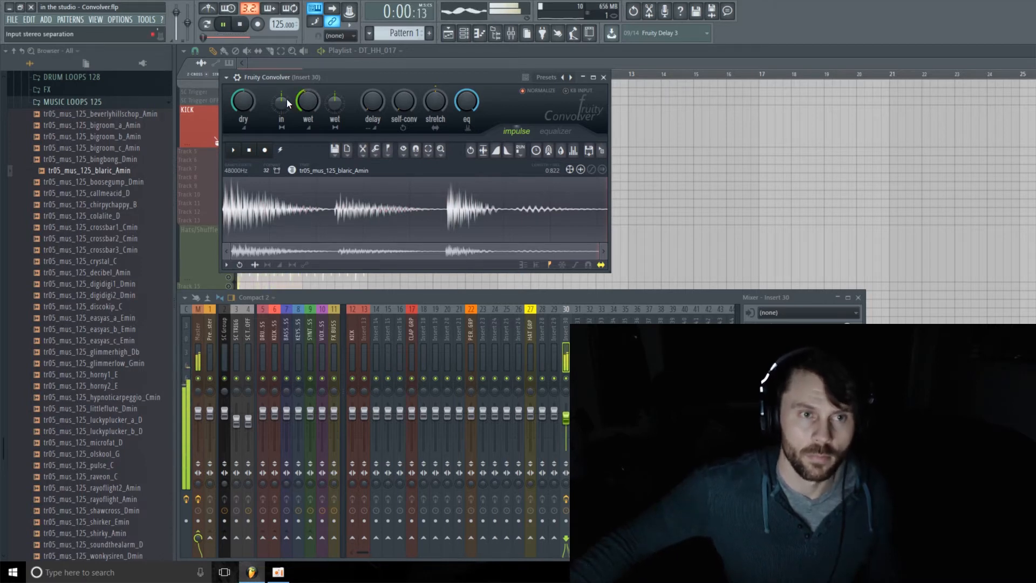
Lower the convolver's dry level and turn up its wet stereo separation while the kick loop plays.
drag(239, 103, 239, 109)
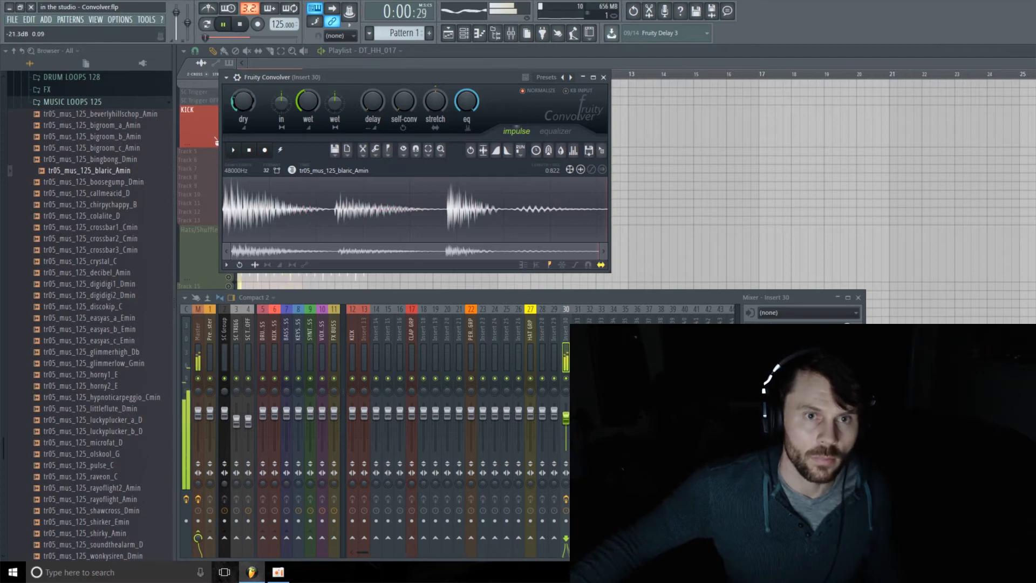
drag(328, 108, 328, 102)
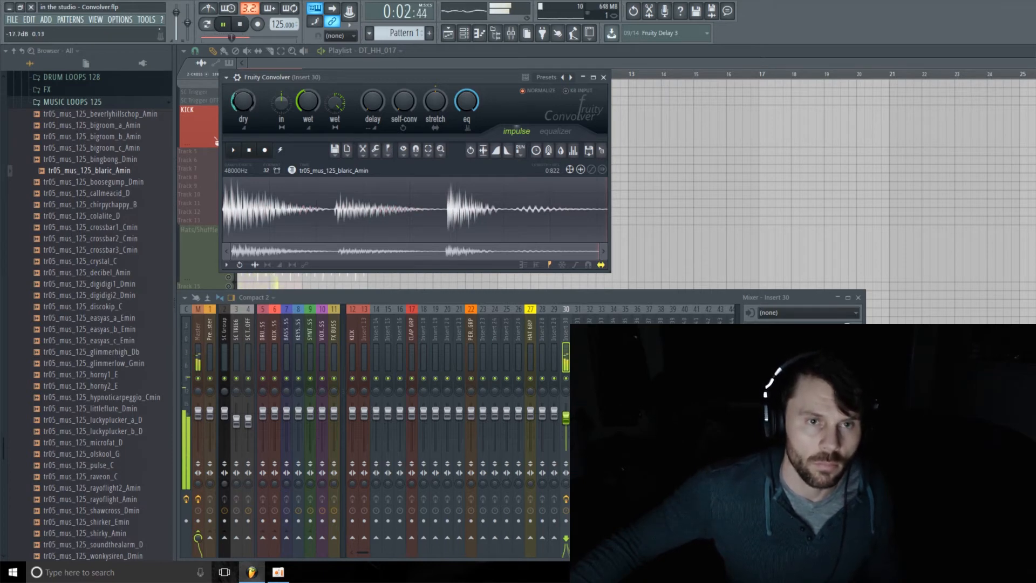
key(space)
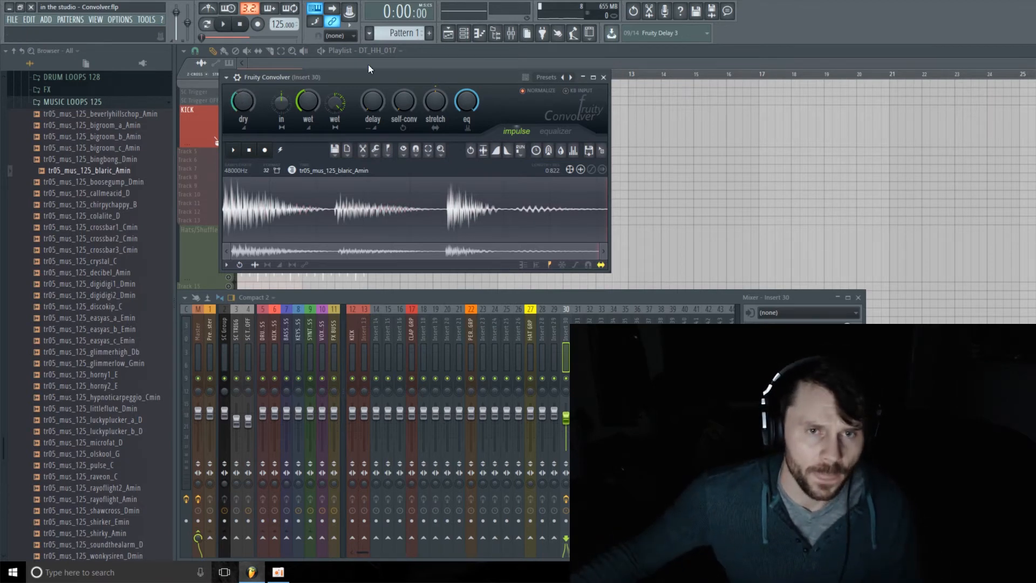
Close the Fruity Convolver window and solo the Hats/Shuffles track in the playlist.
click(604, 78)
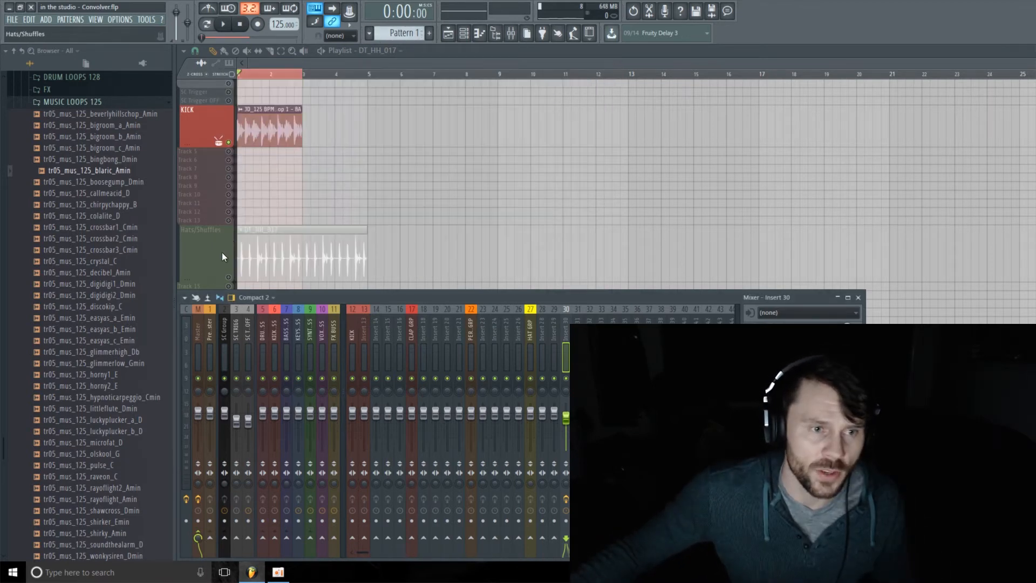
scroll(224, 252, down, 2)
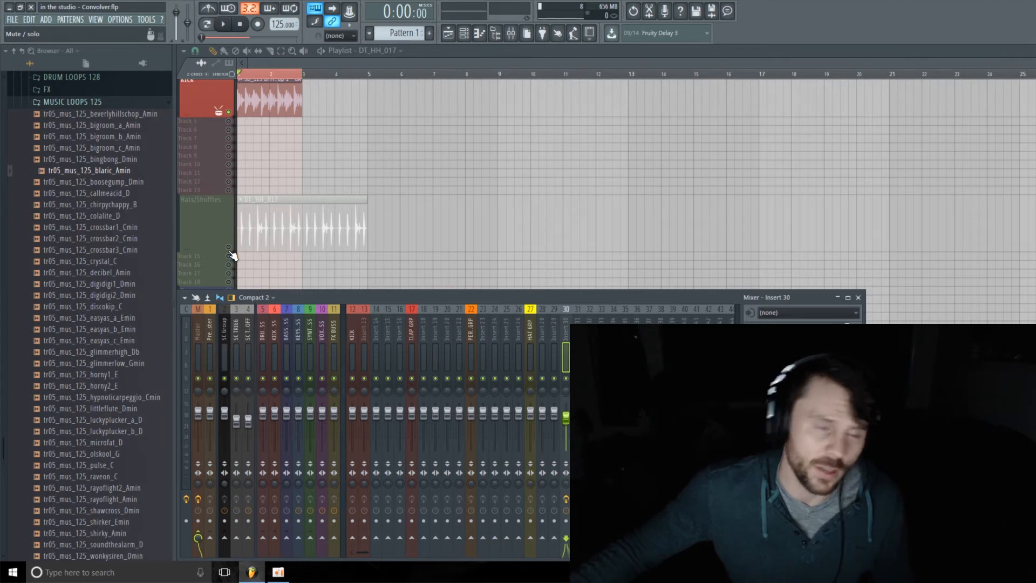
click(230, 249)
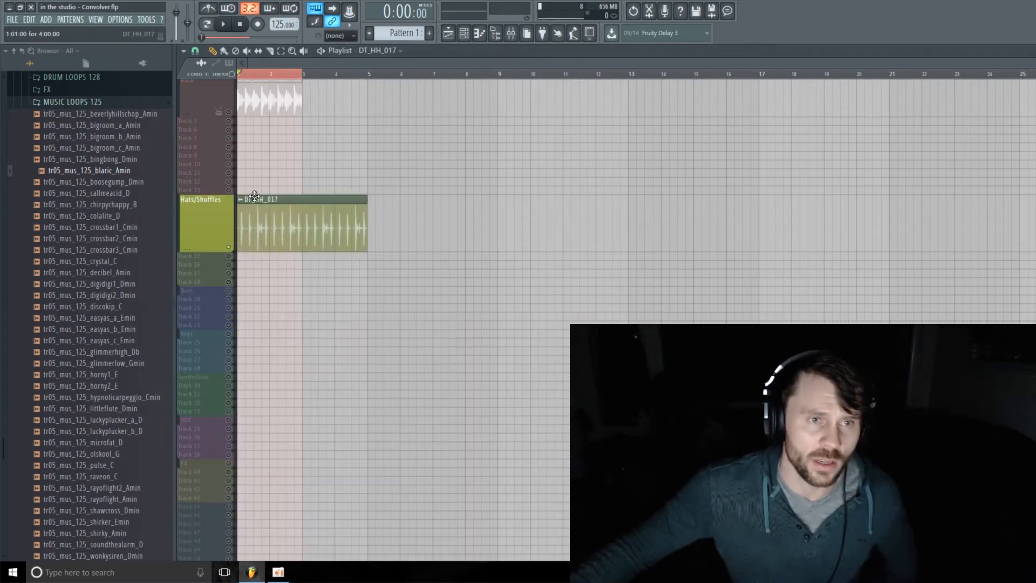
Extend the playlist loop region to bars 1–4 to cover the DT_HH_017 hat clip and play it.
click(282, 51)
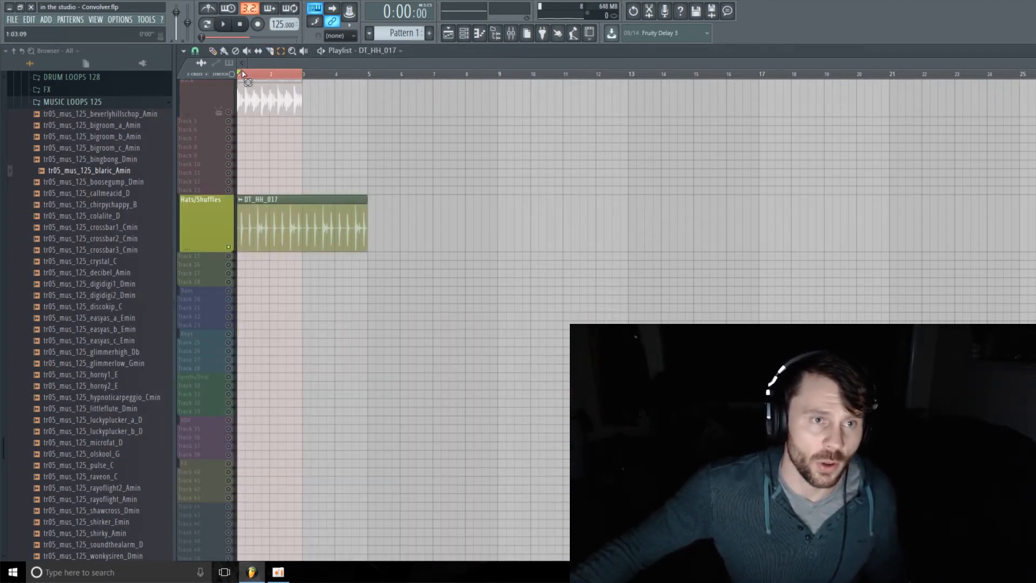
drag(240, 75, 367, 120)
key(space)
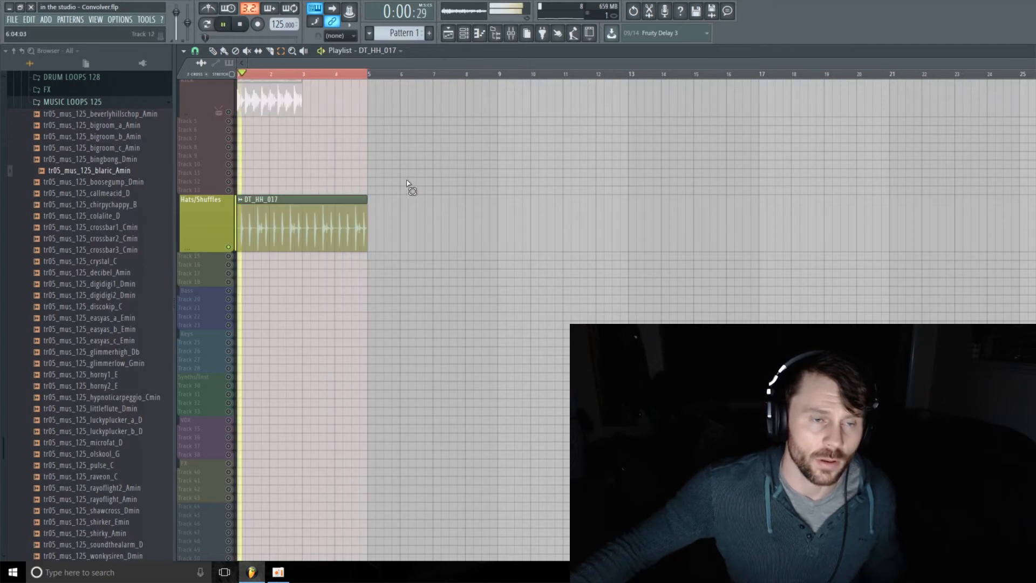
Stop playback and load Fruity Convolver into the first effect slot of mixer Insert 31.
click(511, 34)
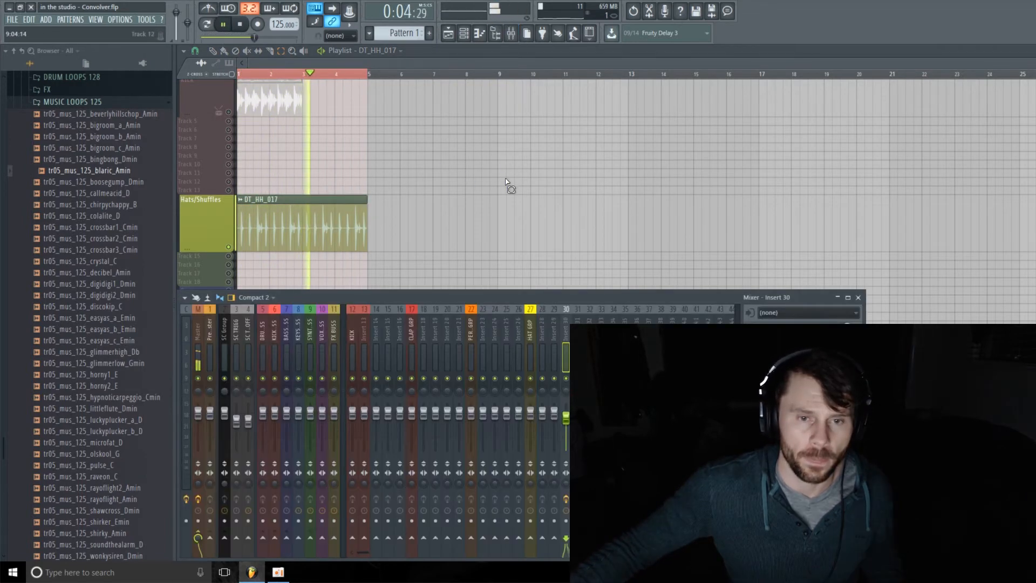
key(space)
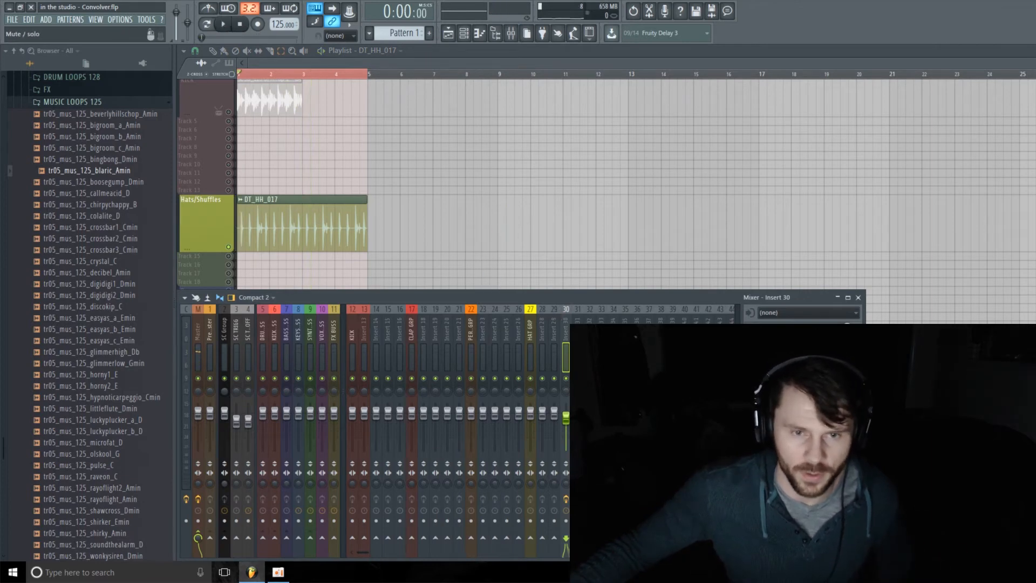
click(578, 356)
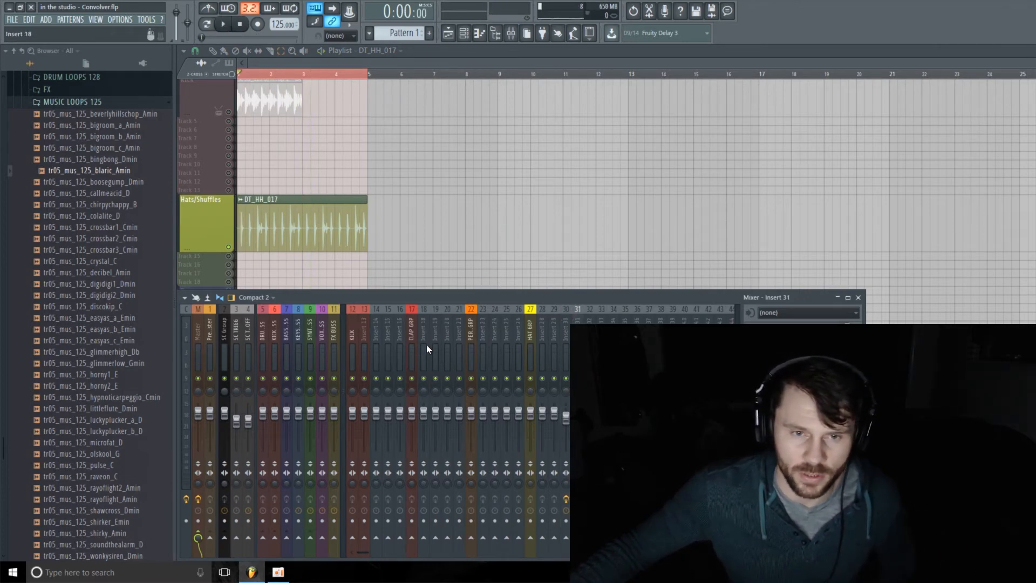
click(749, 328)
mouse_move(793, 345)
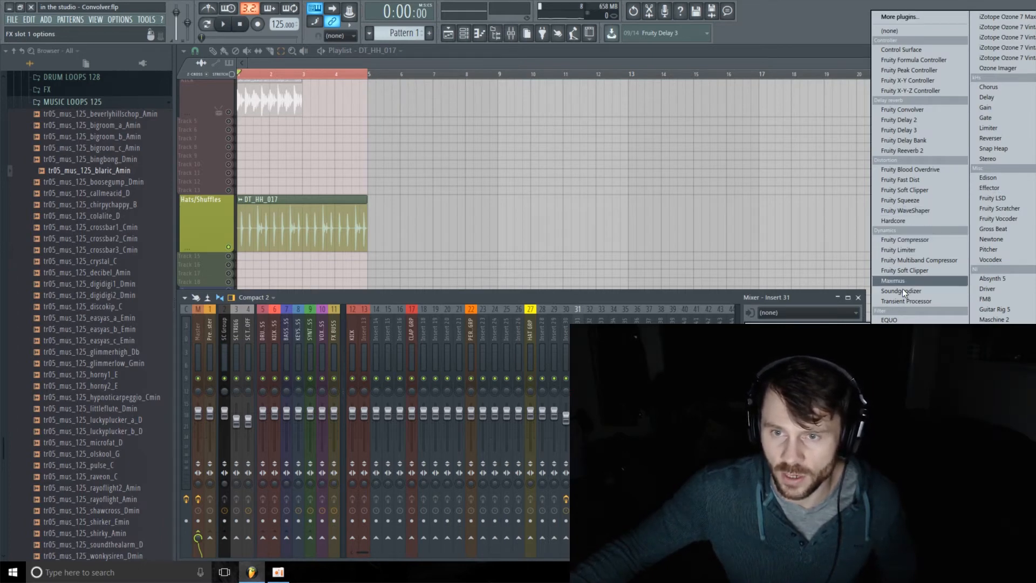
click(917, 110)
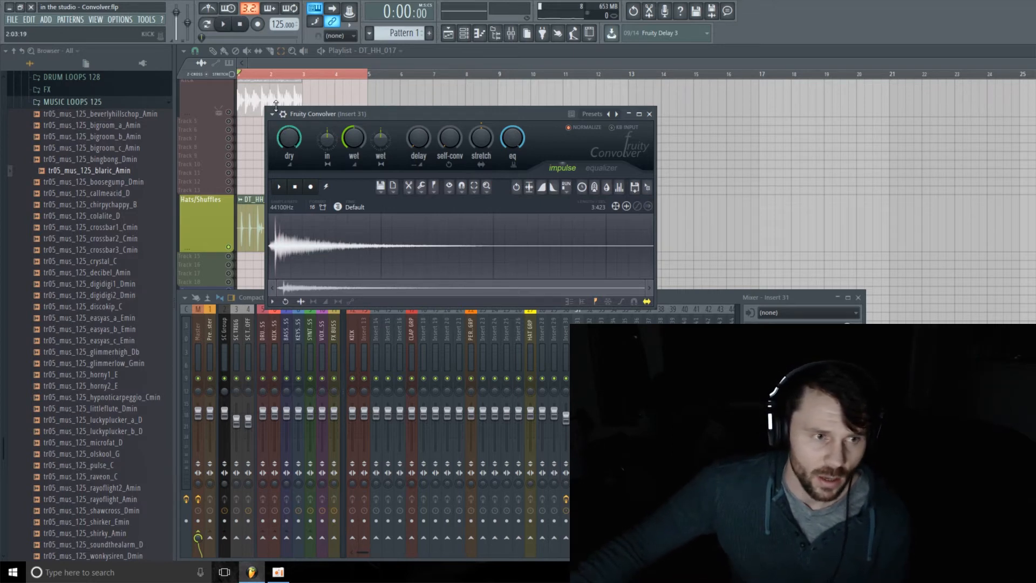
Find tr05_drlp_125_brazil_full in the DRUM LOOPS 125 folder, preview it and load it as the convolver's impulse.
click(89, 104)
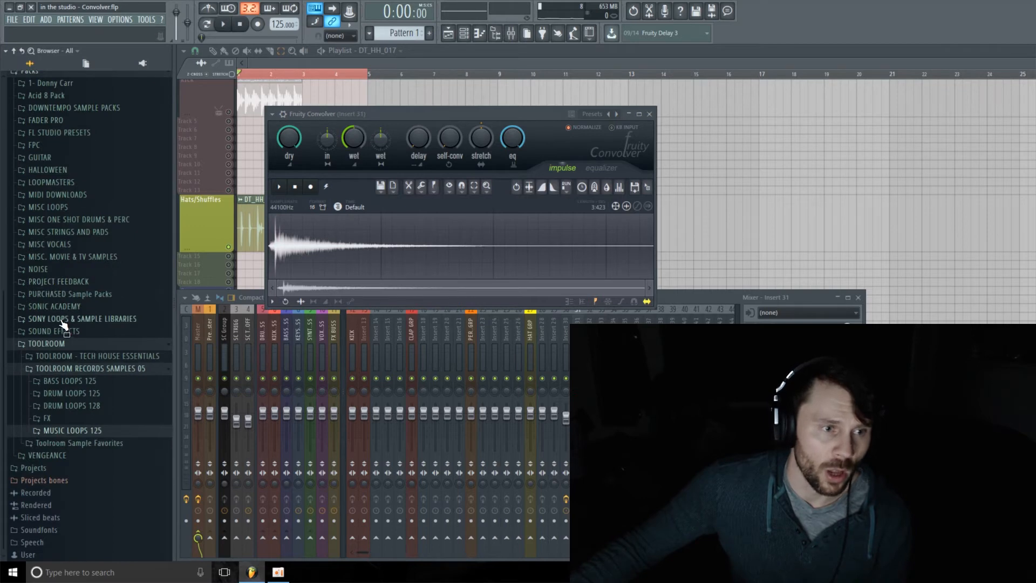
scroll(69, 453, up, 5)
scroll(68, 453, down, 5)
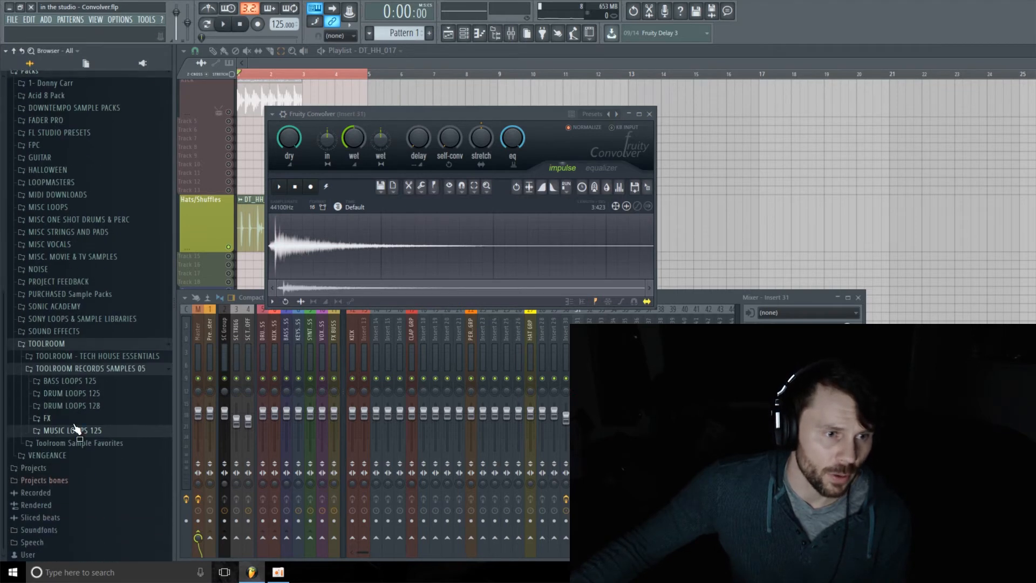
click(77, 393)
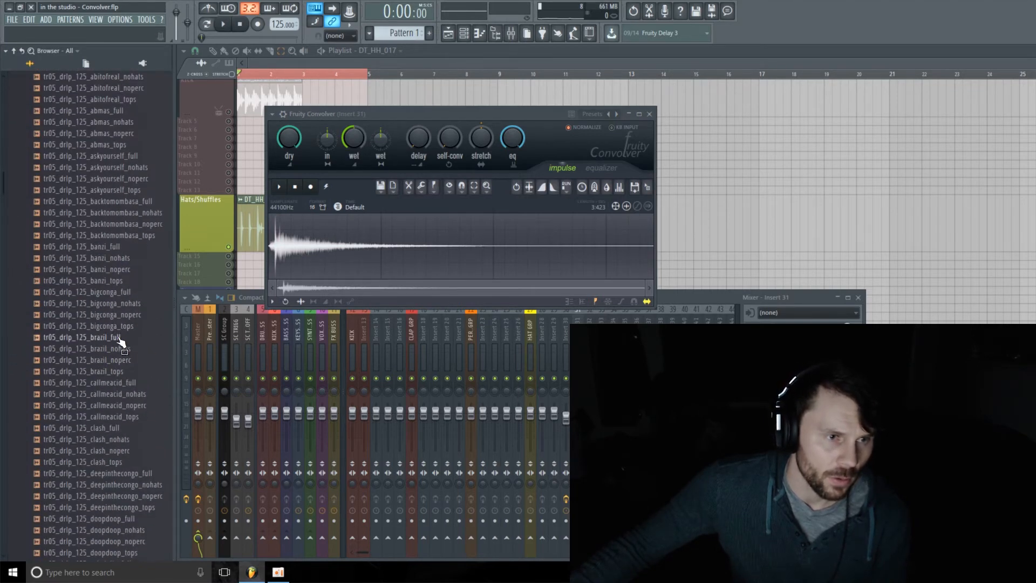
click(118, 338)
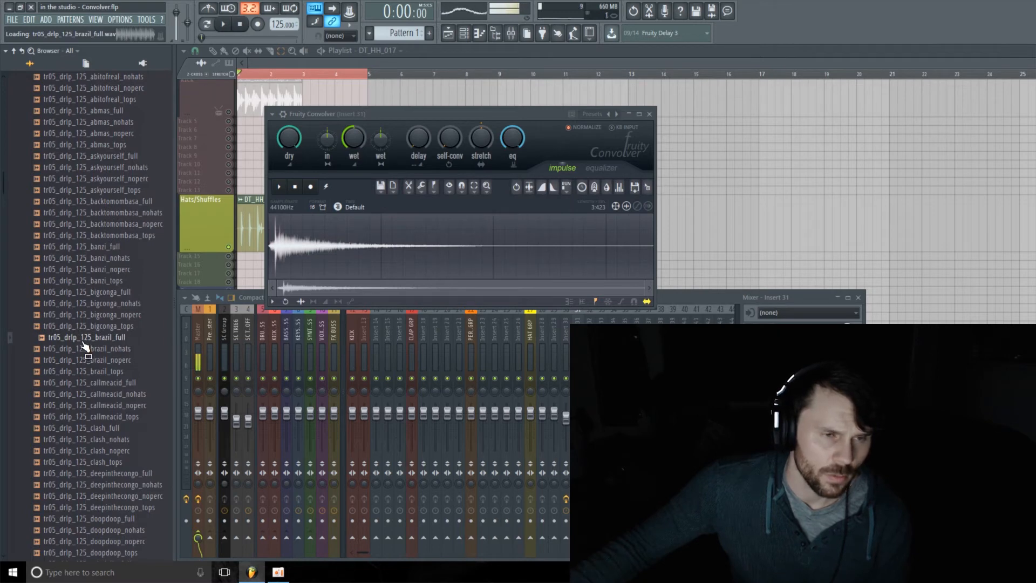
drag(111, 336, 326, 250)
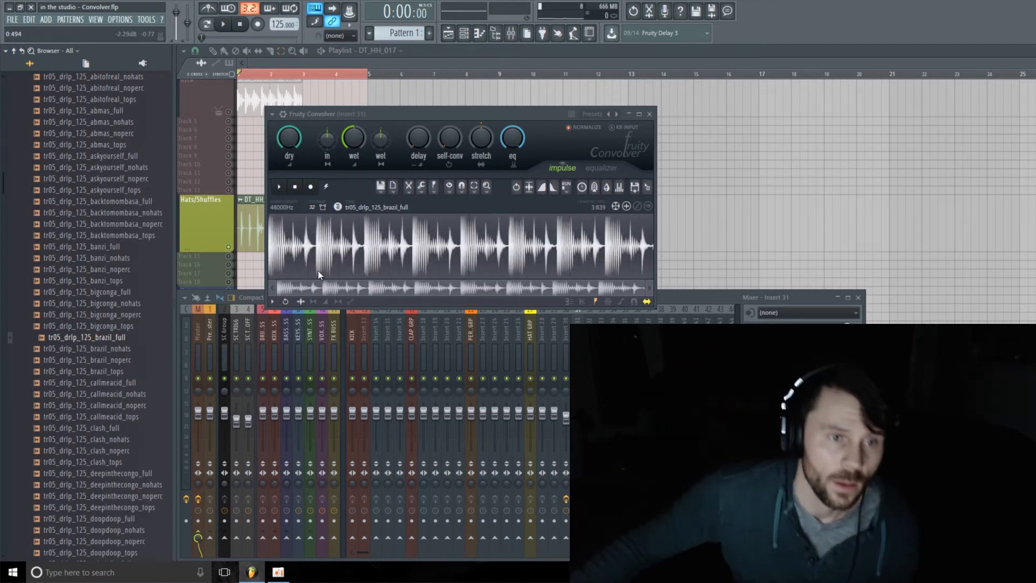
Turn the convolver's dry and wet levels fully down, play the hats and bring the wet level back up.
drag(289, 141, 289, 208)
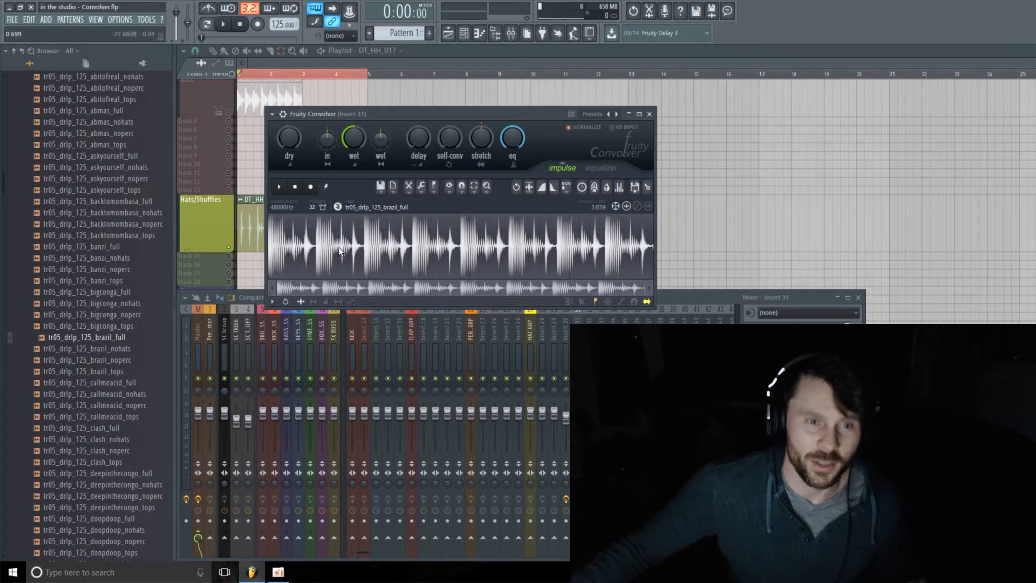
drag(354, 139, 353, 205)
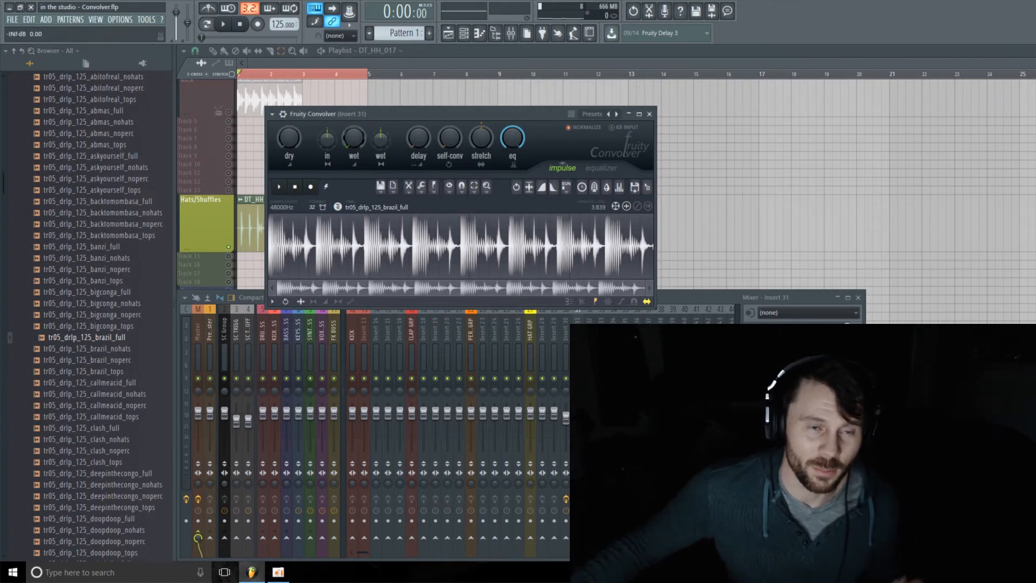
key(space)
mouse_move(353, 139)
mouse_down()
mouse_move(353, 102)
mouse_move(351, 137)
mouse_up()
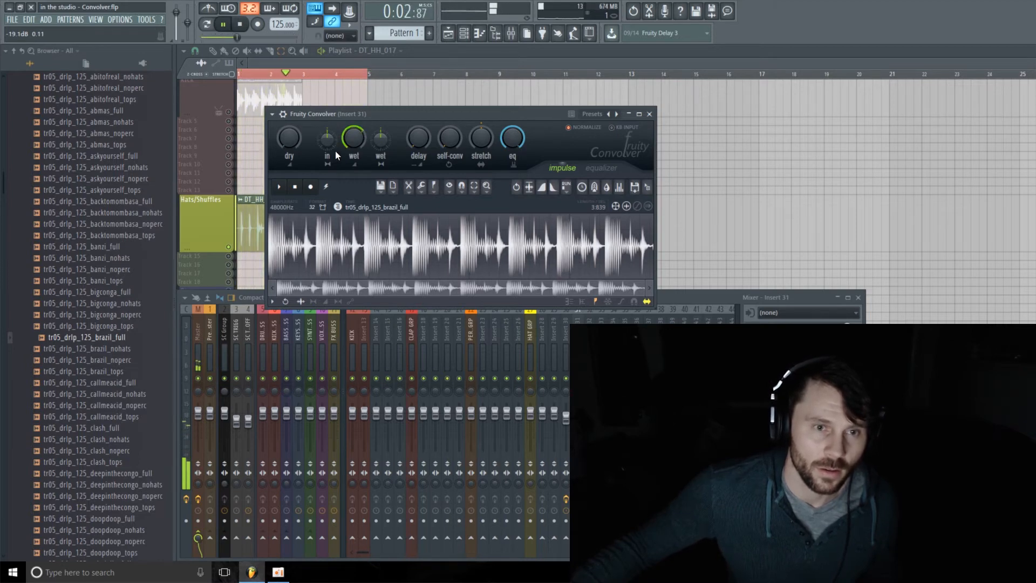
mouse_move(291, 141)
mouse_down()
mouse_move(291, 114)
mouse_move(291, 129)
mouse_up()
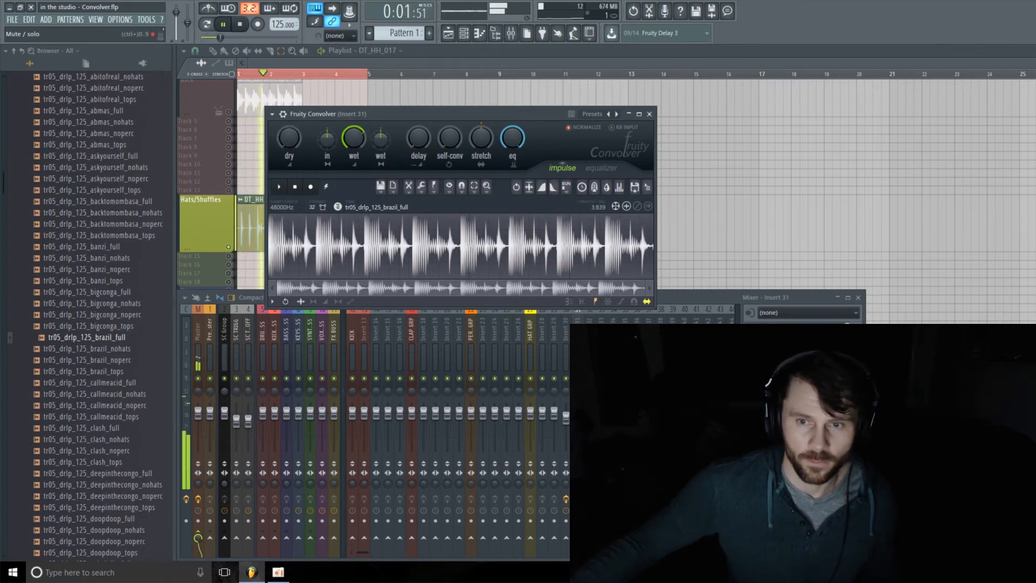
Toggle the convolver slot to compare the hats, readjust the wet level and stop playback.
click(856, 327)
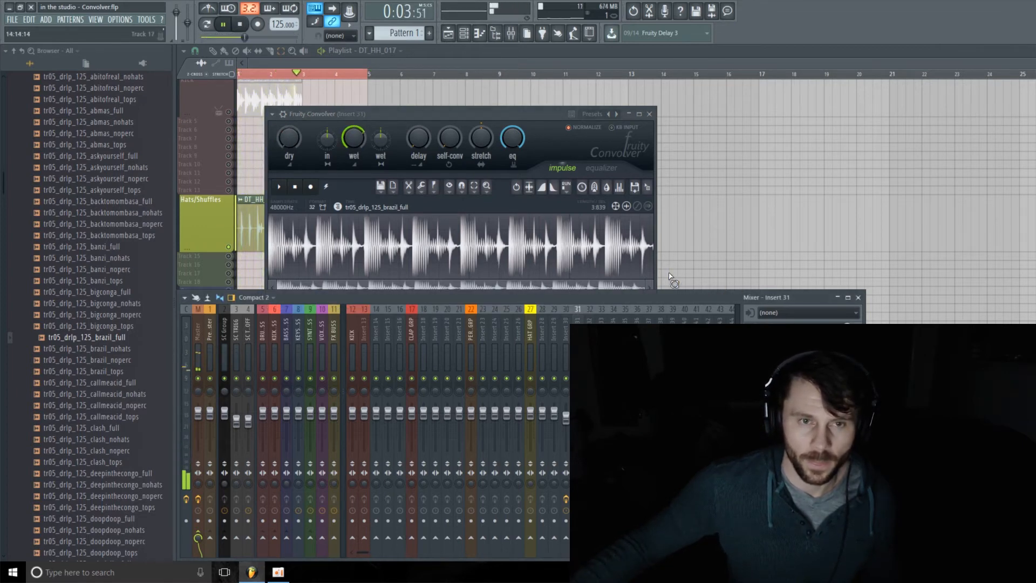
click(360, 135)
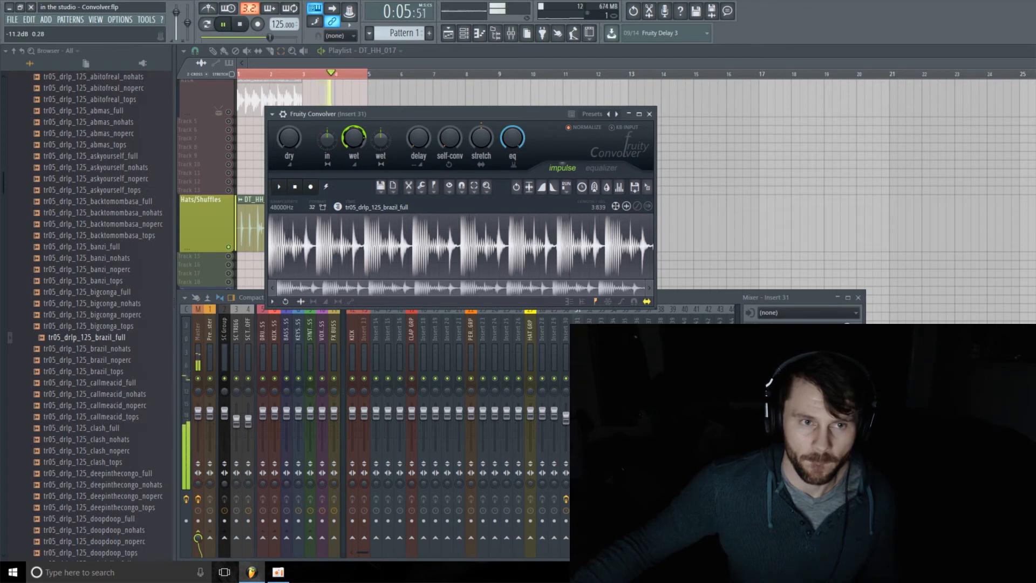
drag(358, 137, 358, 151)
key(space)
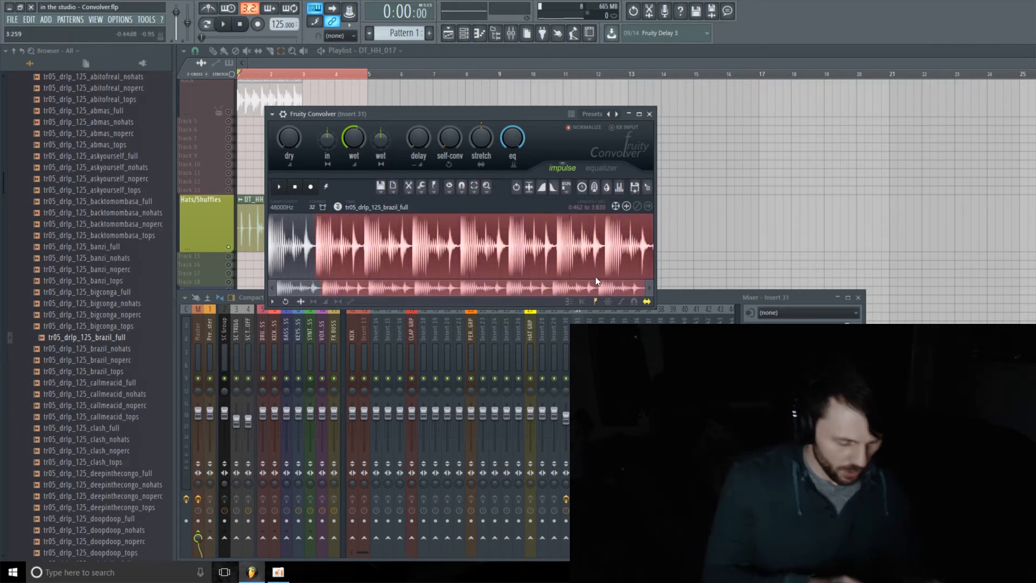
Cut the brazil_full impulse from 0:462 to its end.
right_click(494, 260)
mouse_move(521, 278)
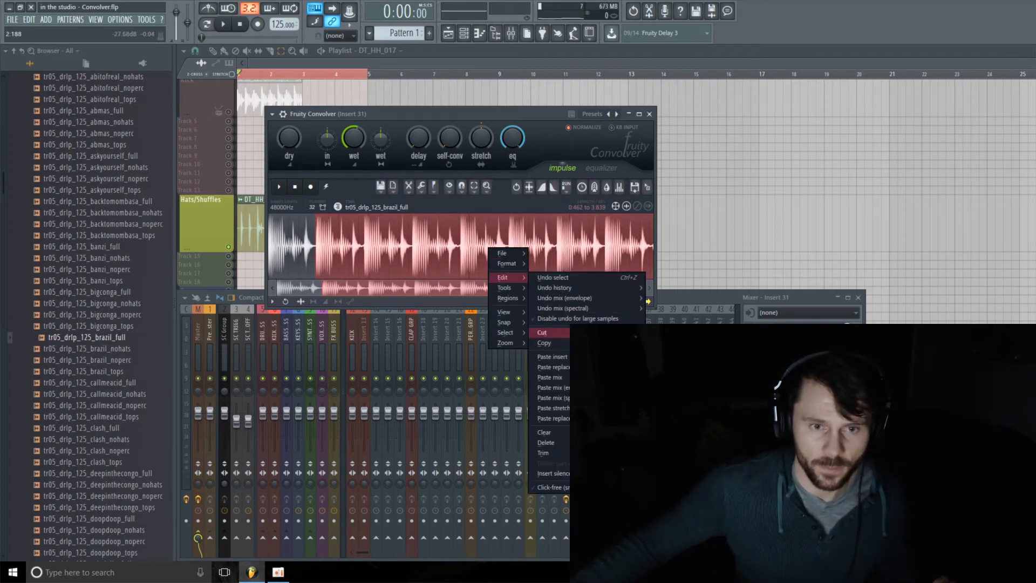
click(542, 333)
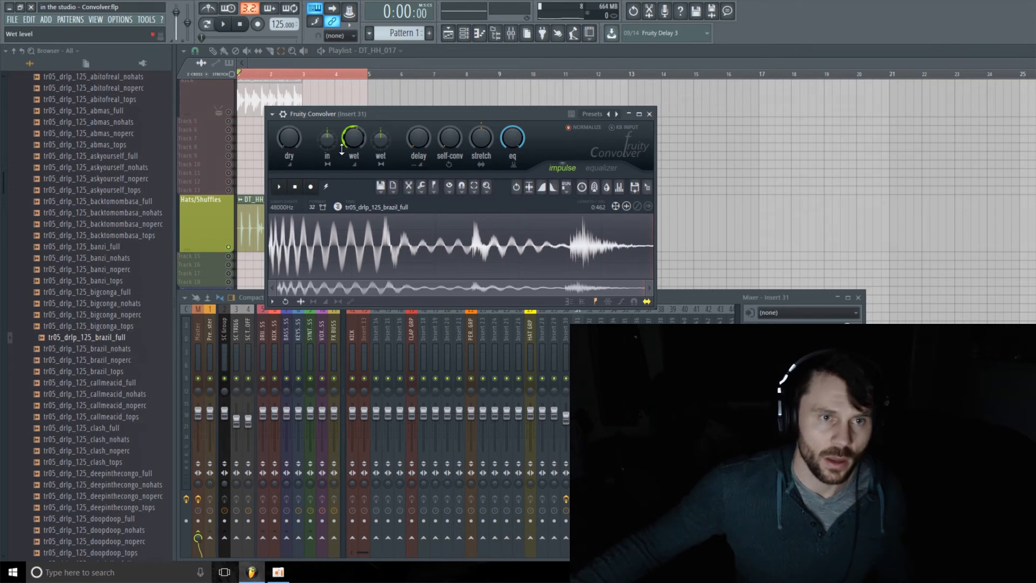
Play the hats through the trimmed impulse while adjusting the convolver's dry level, and stop playback.
key(space)
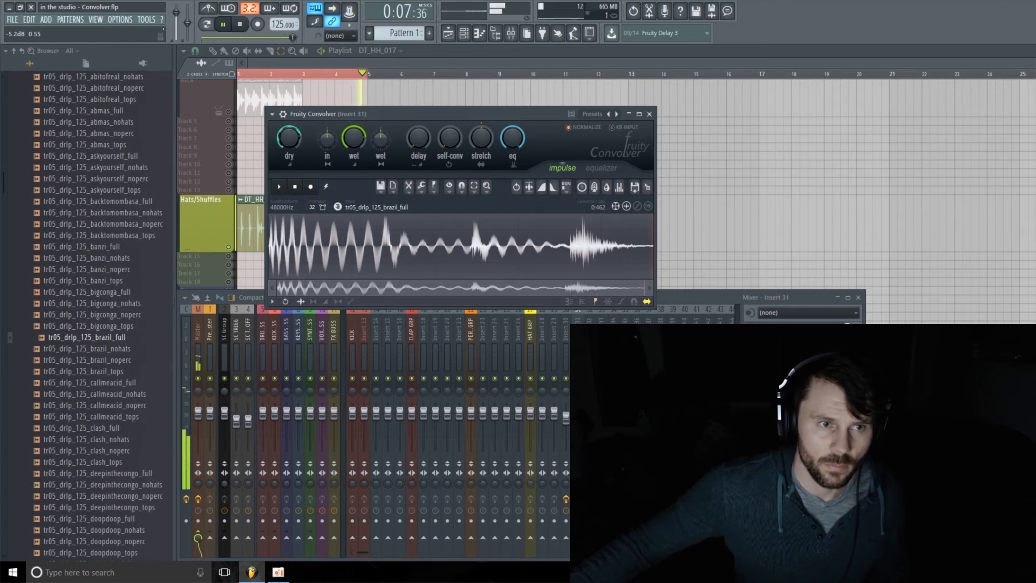
drag(286, 37, 242, 37)
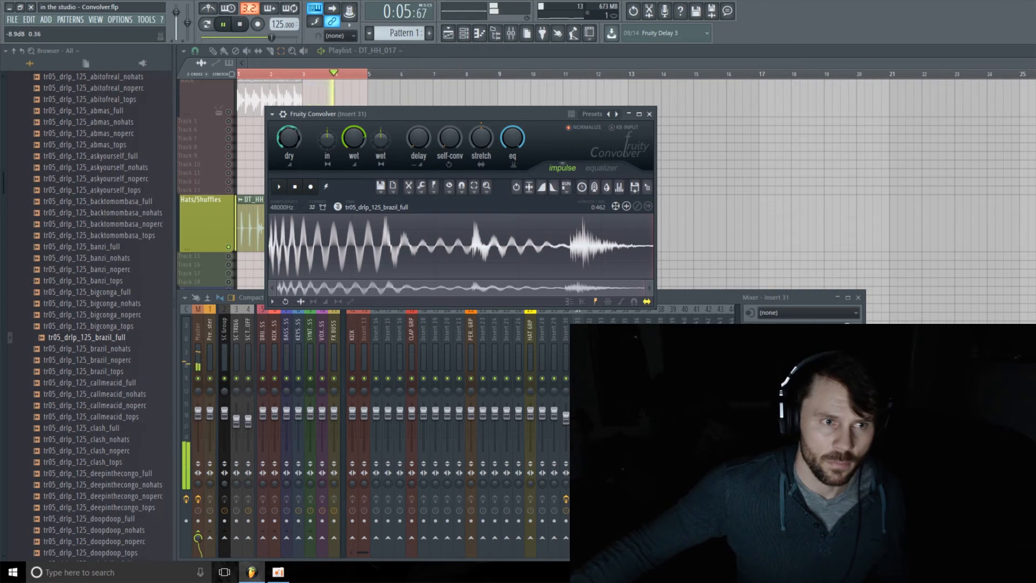
key(space)
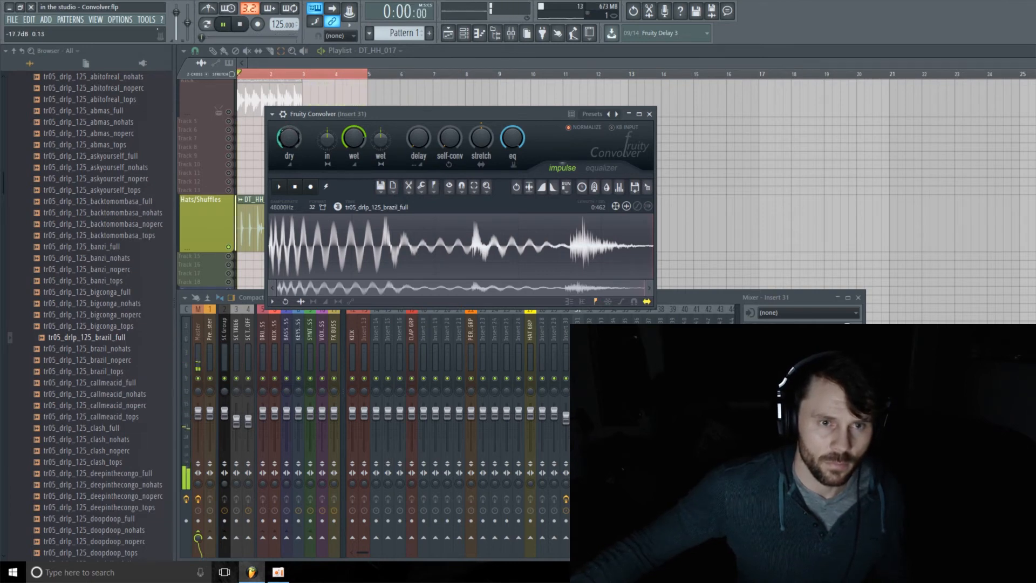
Audition other 125 drum loops for a new impulse, including the clash, exact, echo, echolalia and happiness variants.
click(104, 463)
scroll(104, 459, down, 2)
scroll(104, 453, down, 4)
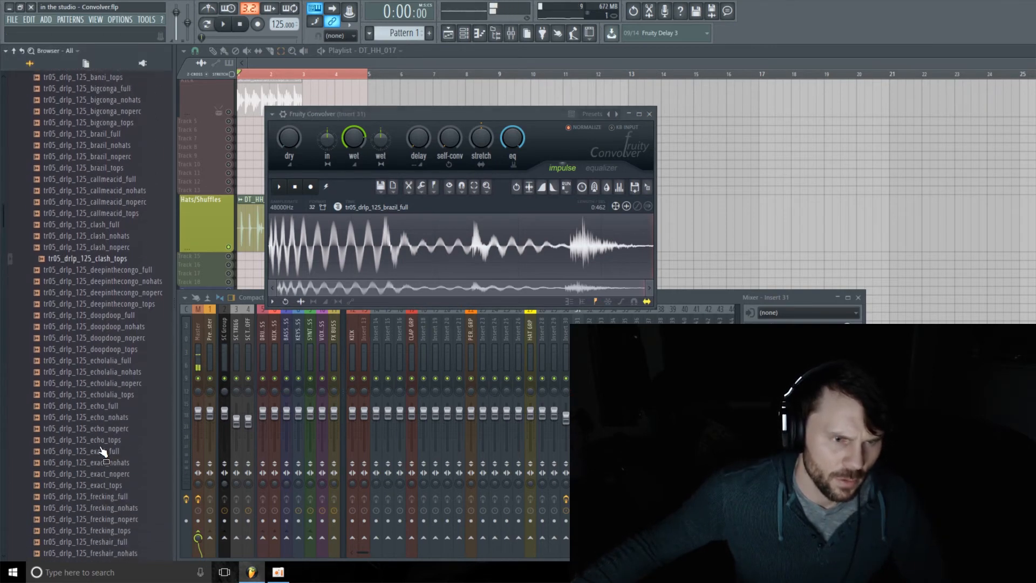
click(126, 484)
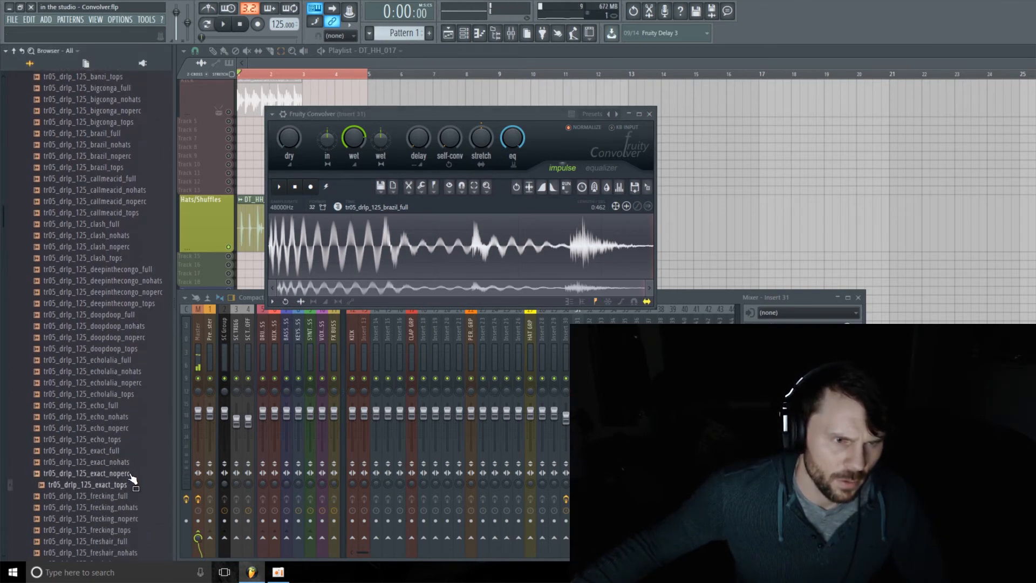
click(112, 415)
click(141, 393)
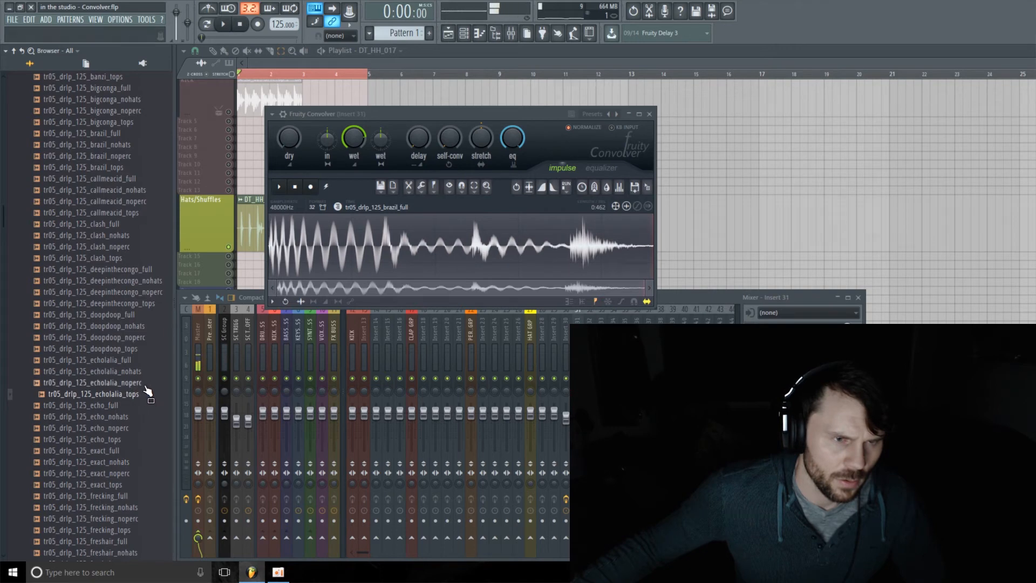
click(142, 382)
scroll(116, 416, down, 4)
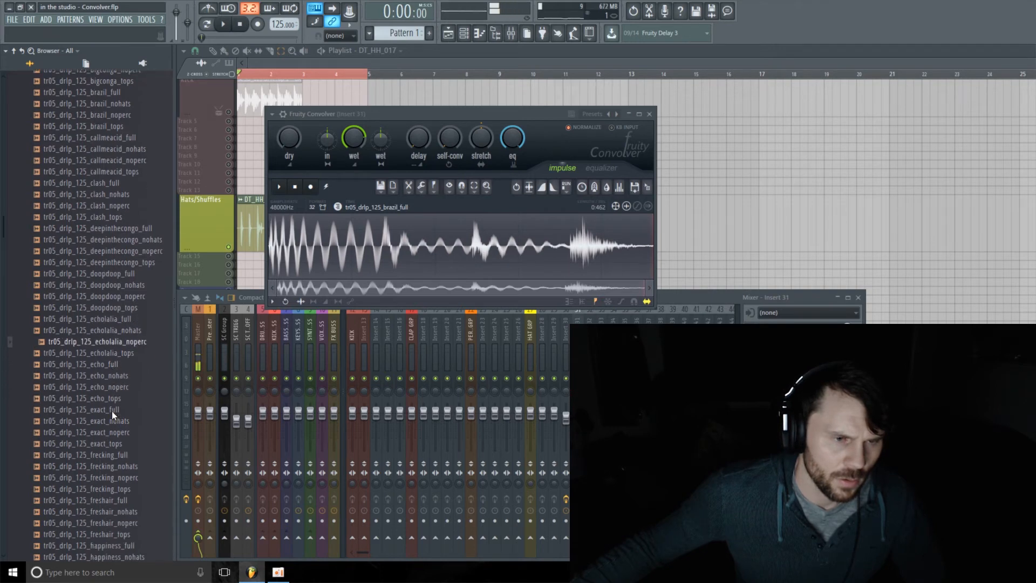
click(138, 462)
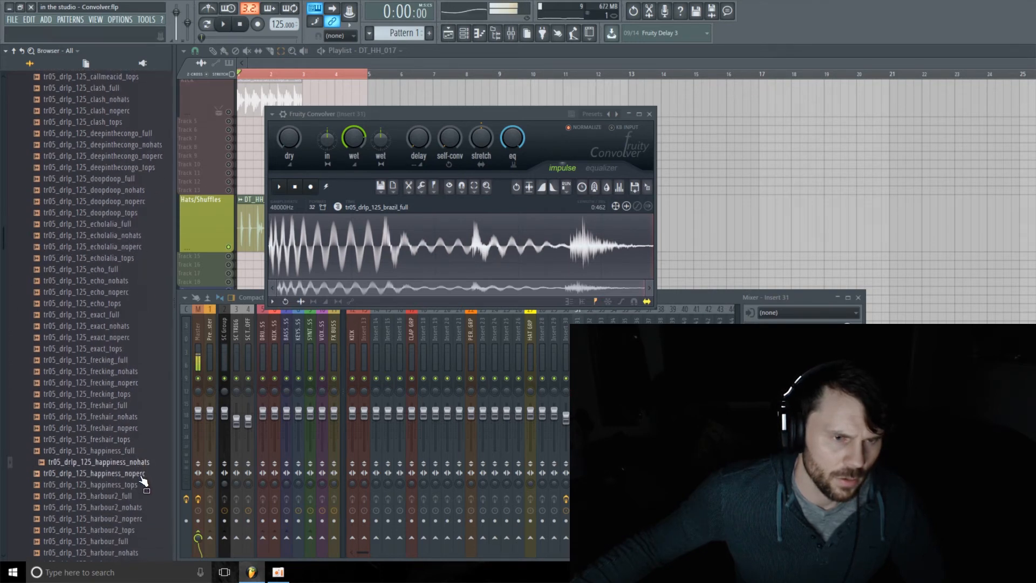
click(139, 473)
Preview the harbour loops, try tr05_drlp_125_harbour2_tops as the impulse and replace it with tr05_drlp_125_harbour_full.
scroll(135, 474, down, 4)
click(129, 406)
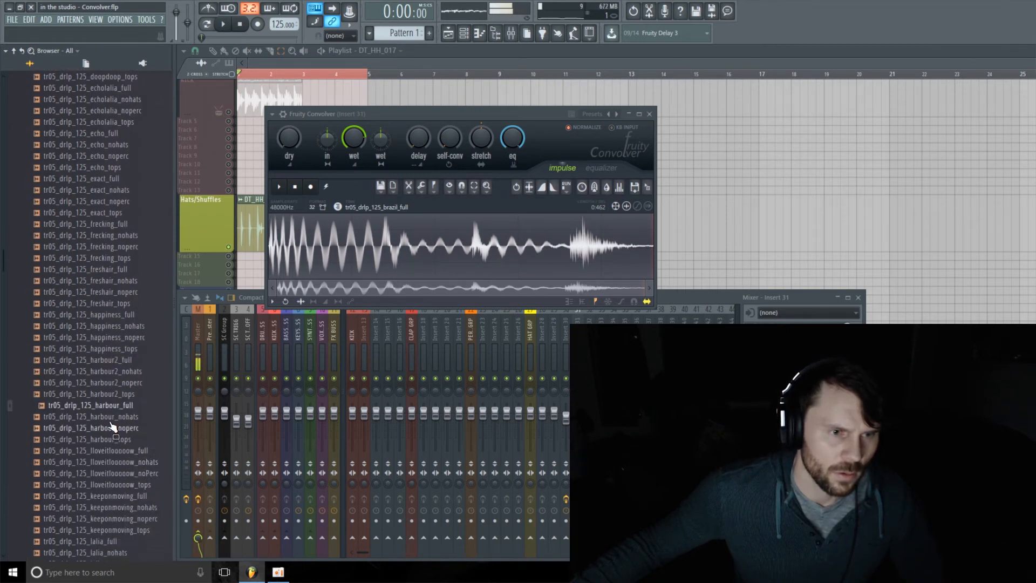
drag(118, 394, 318, 259)
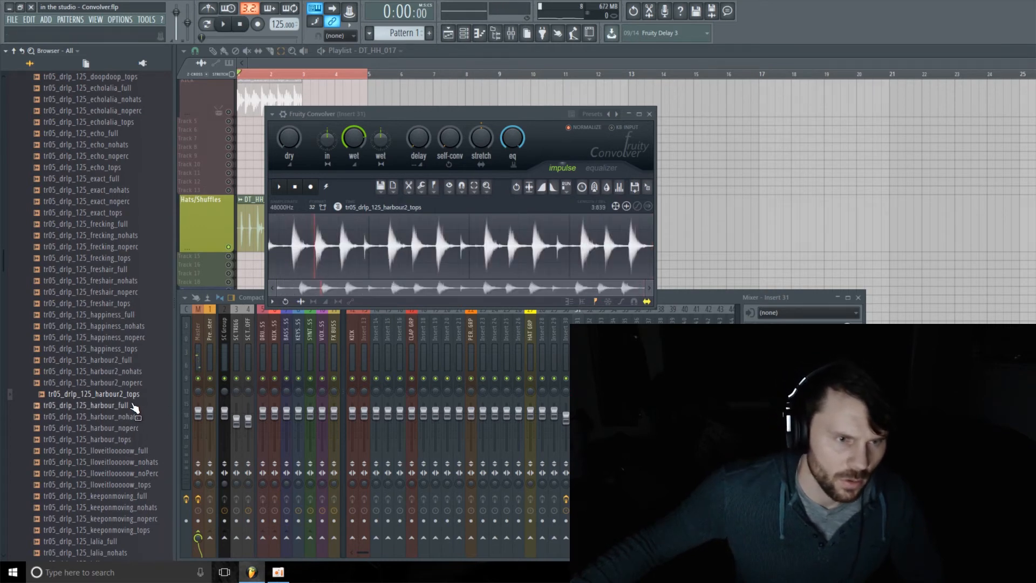
drag(108, 405, 402, 280)
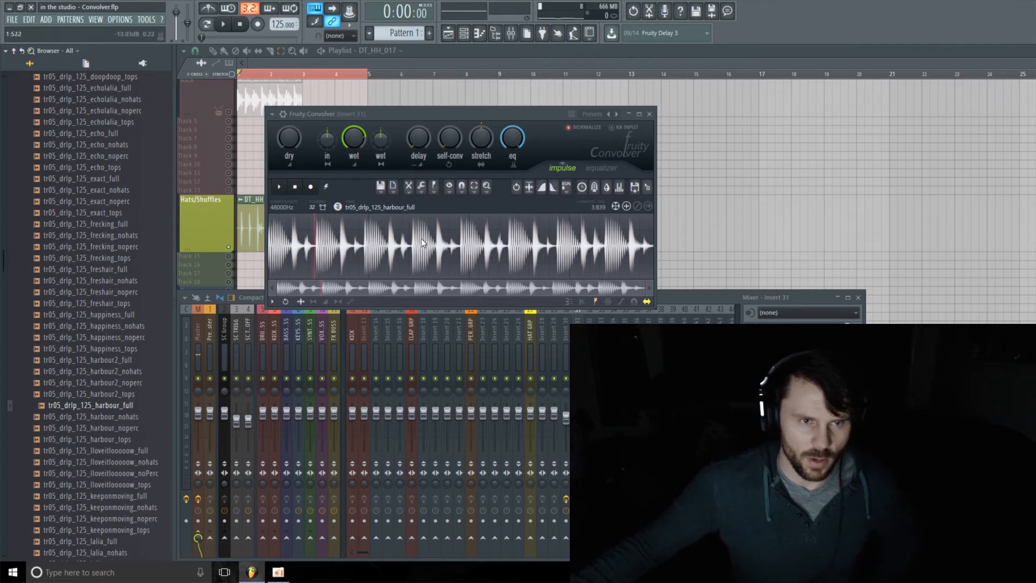
Cut the harbour_full impulse from 0:941 to its end.
click(363, 242)
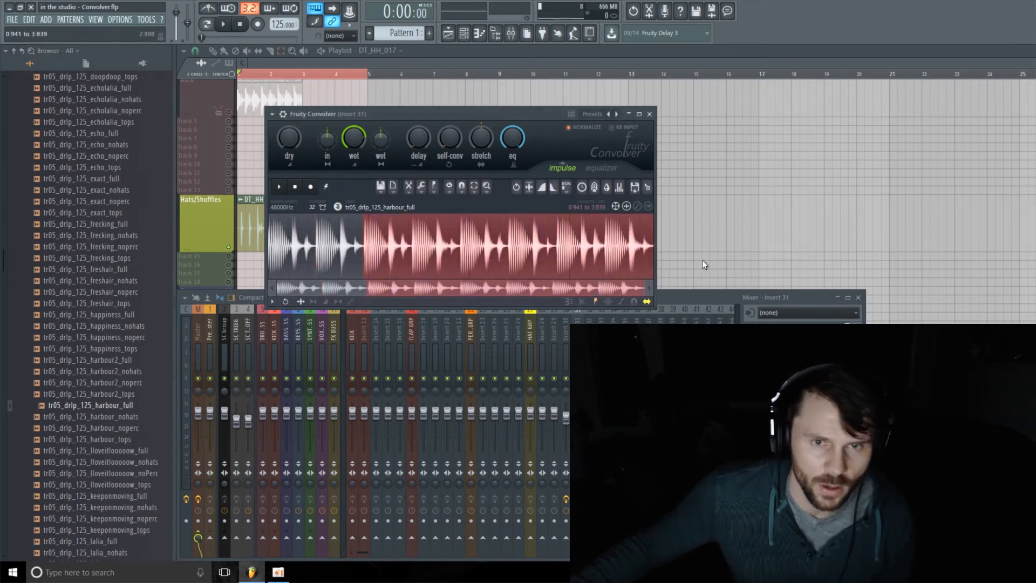
right_click(529, 249)
mouse_move(549, 277)
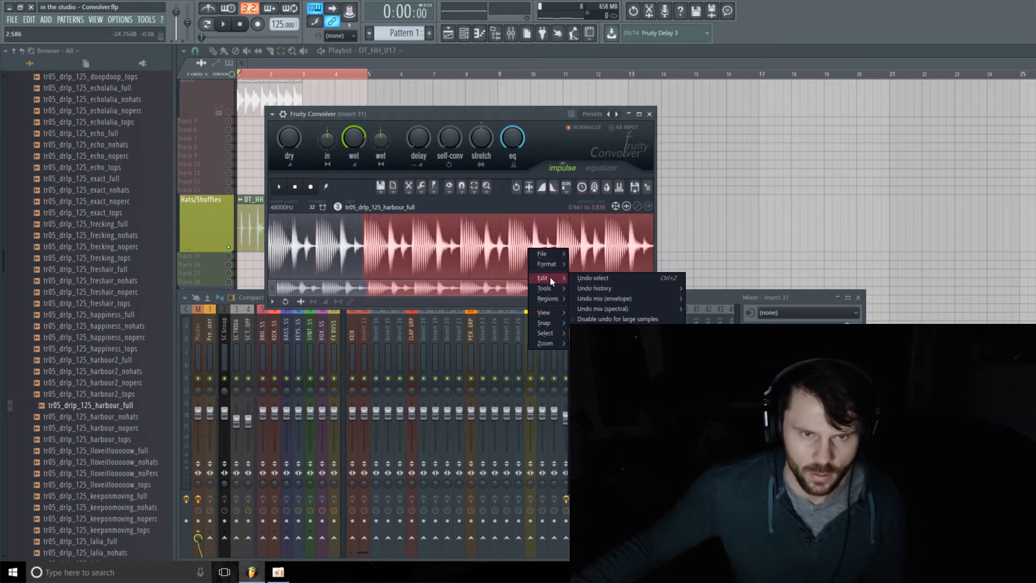
click(601, 345)
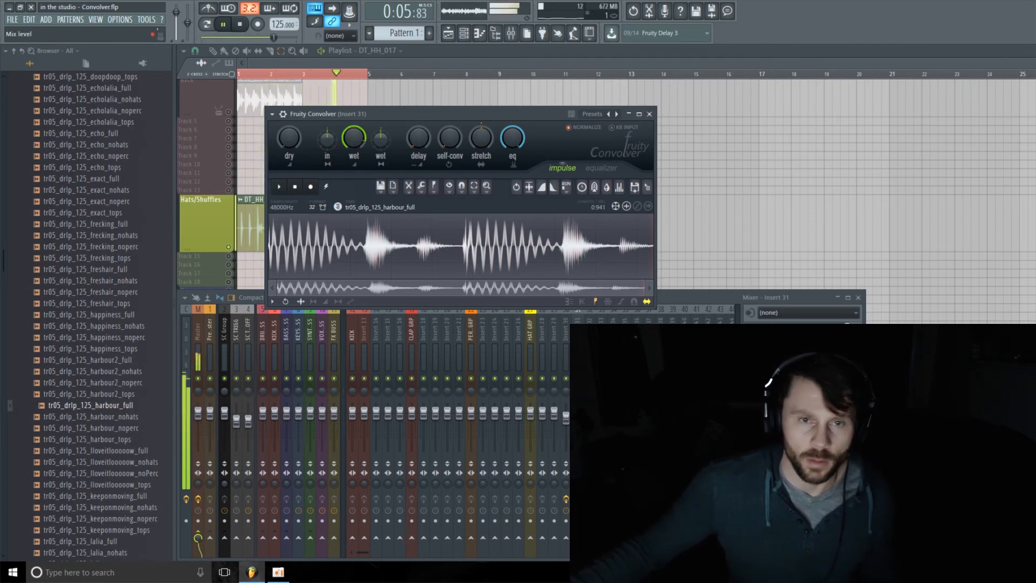
Play the hats through the harbour_full impulse, set the wet stereo separation to 37% separated, and stop playback.
key(space)
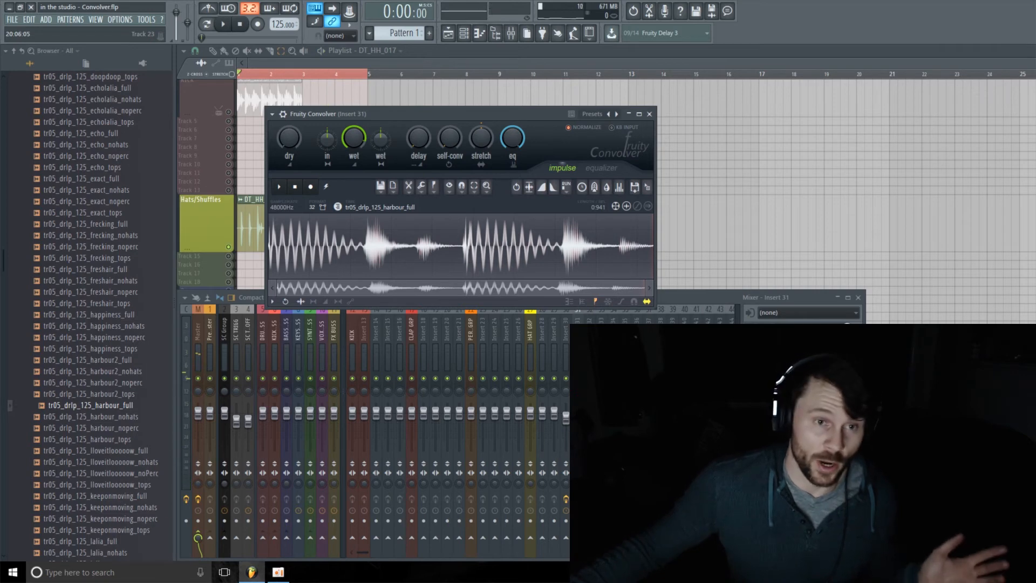
key(space)
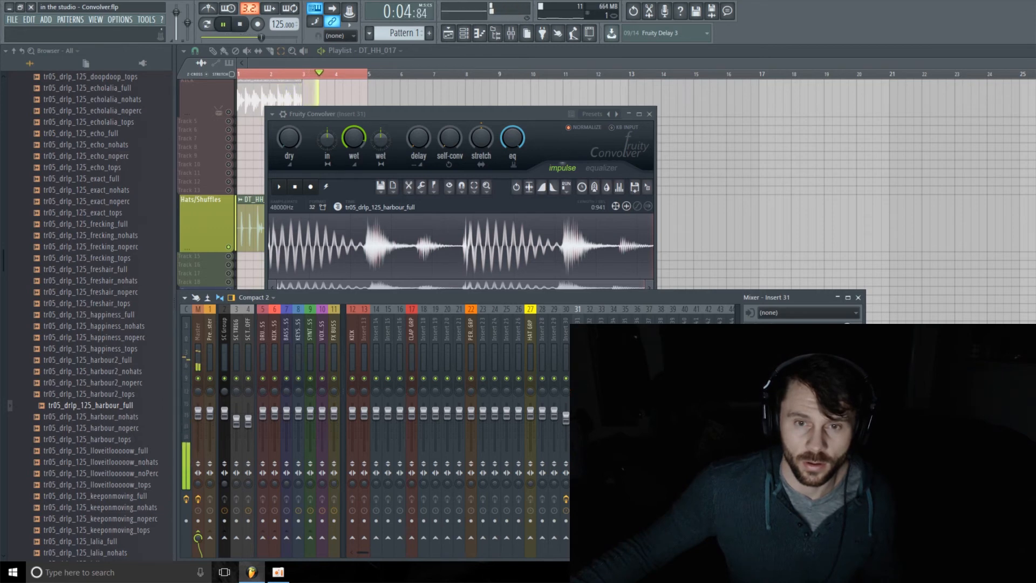
click(354, 143)
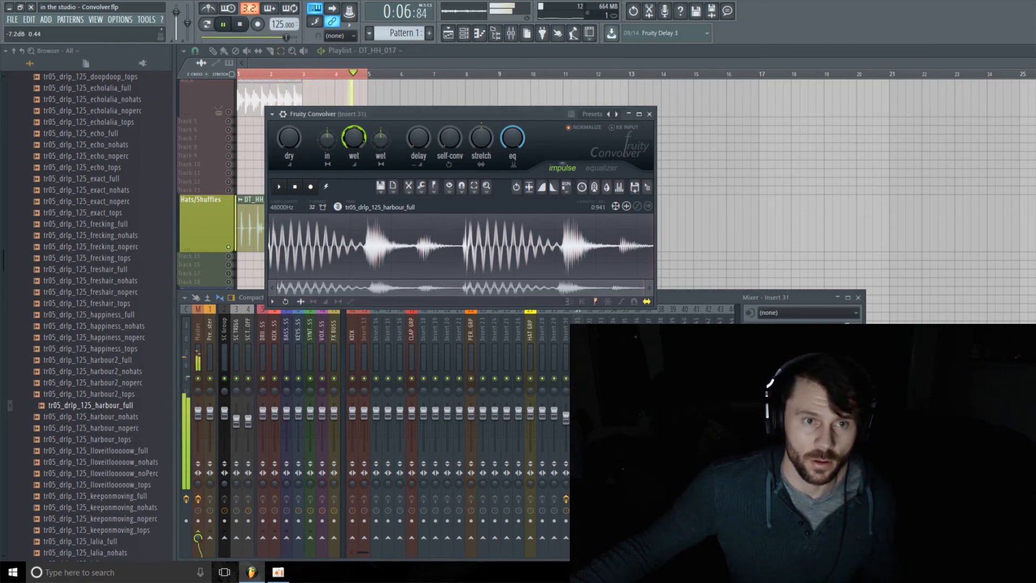
drag(381, 140, 380, 162)
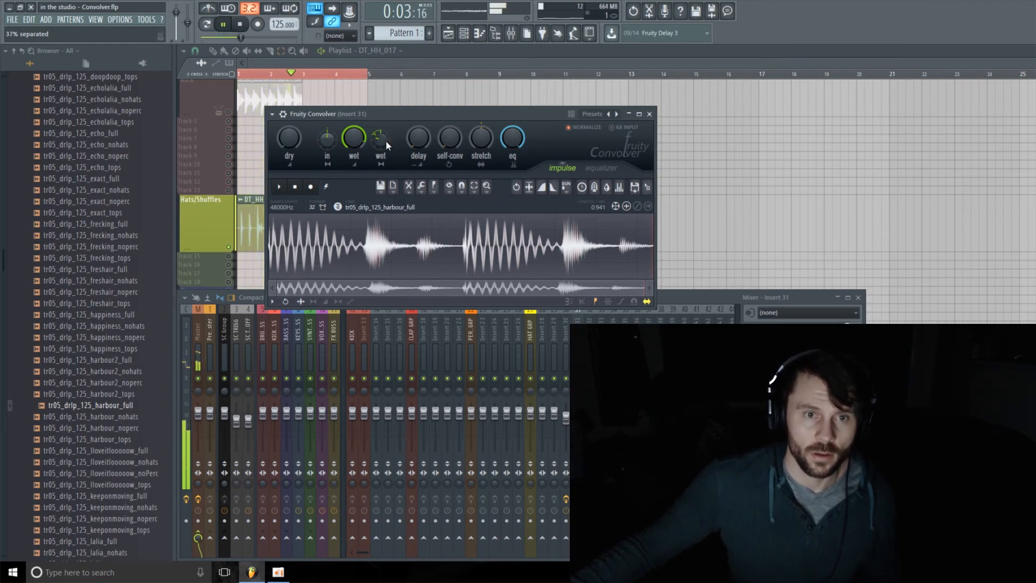
key(space)
Open the DT_HH_017 channel's settings from the channel rack and arrange both windows clear of each other.
key(F6)
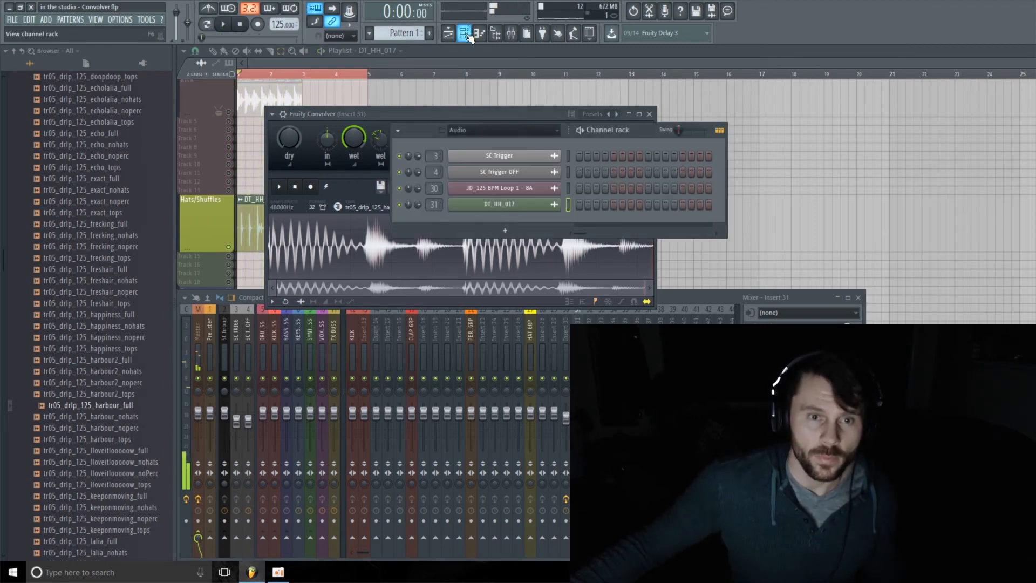
click(507, 209)
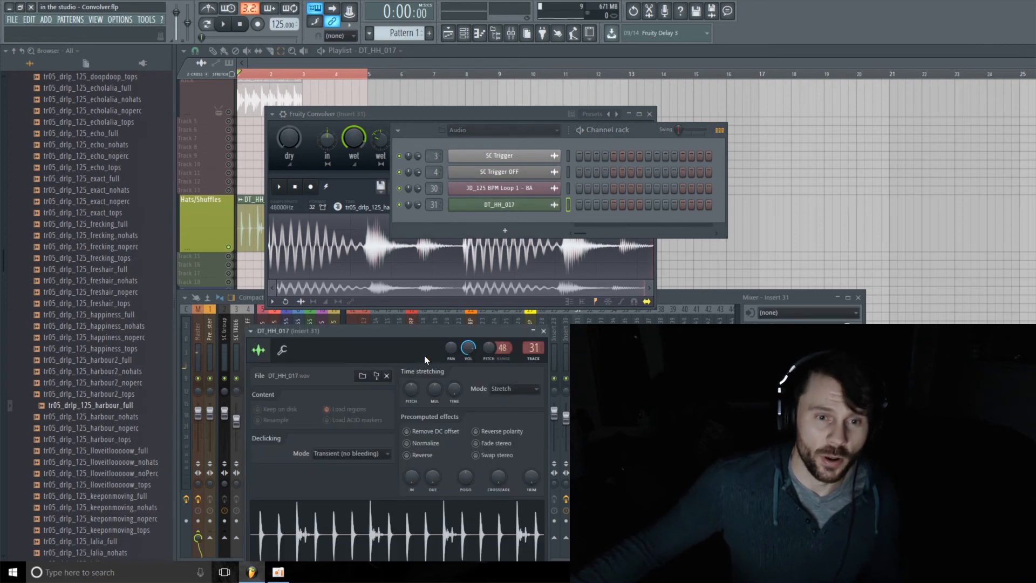
drag(411, 334, 330, 347)
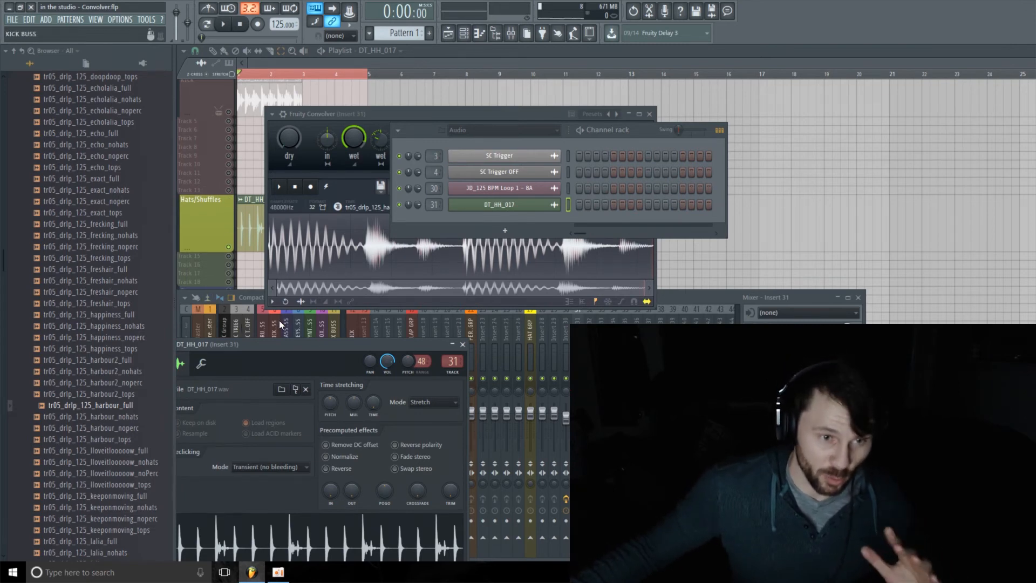
drag(312, 348, 351, 159)
click(626, 128)
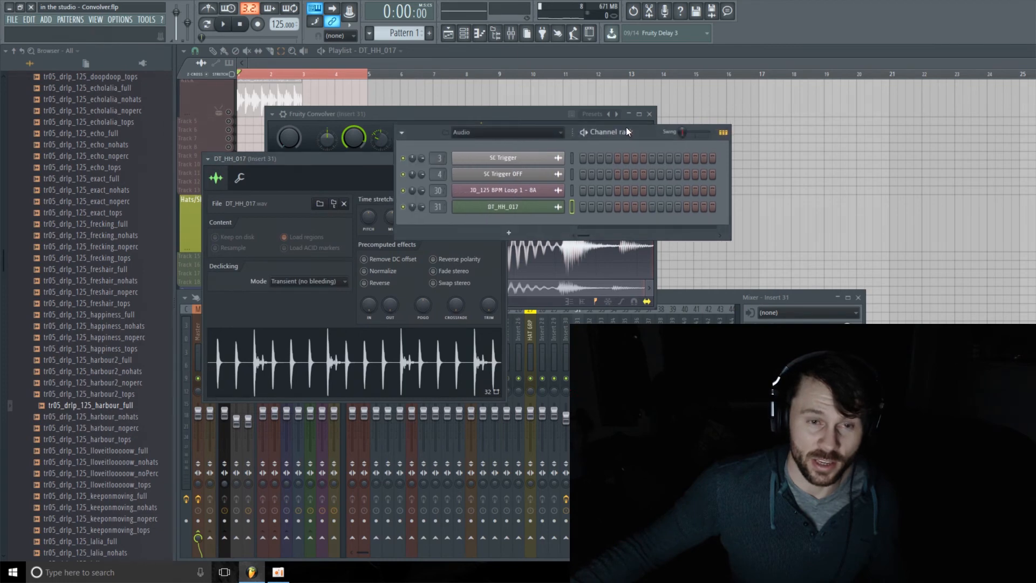
drag(636, 131, 899, 69)
Play the hat loop through the convolver while sweeping the DT_HH_017 channel pitch between about -2843 and +249 cents.
drag(409, 157, 448, 191)
key(space)
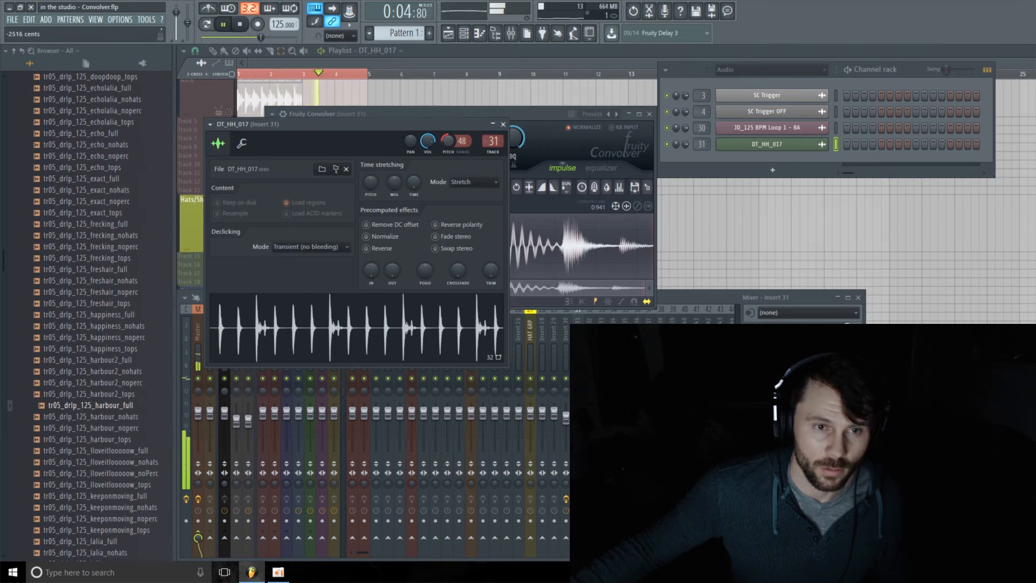
drag(449, 202, 448, 220)
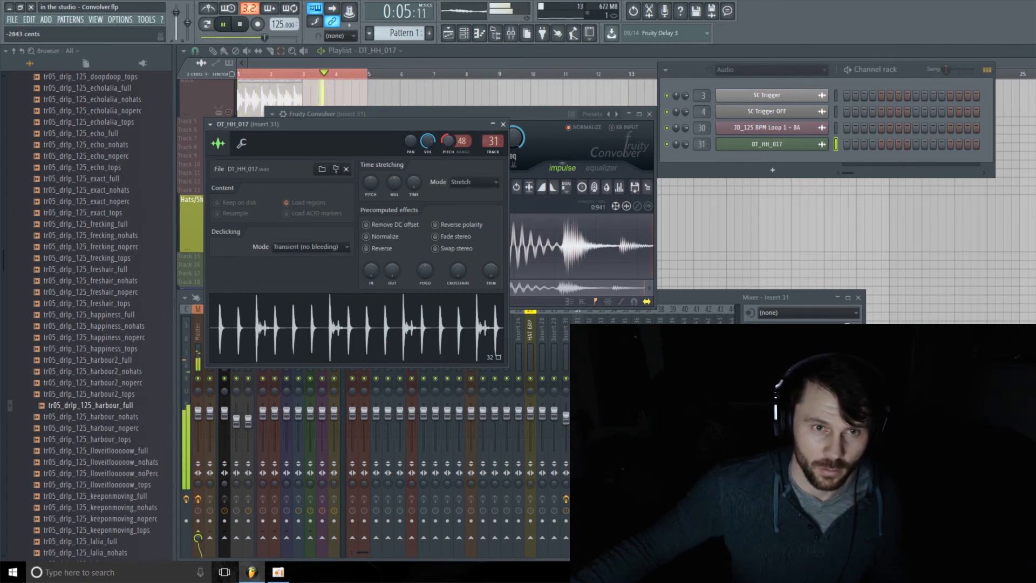
drag(449, 182, 449, 151)
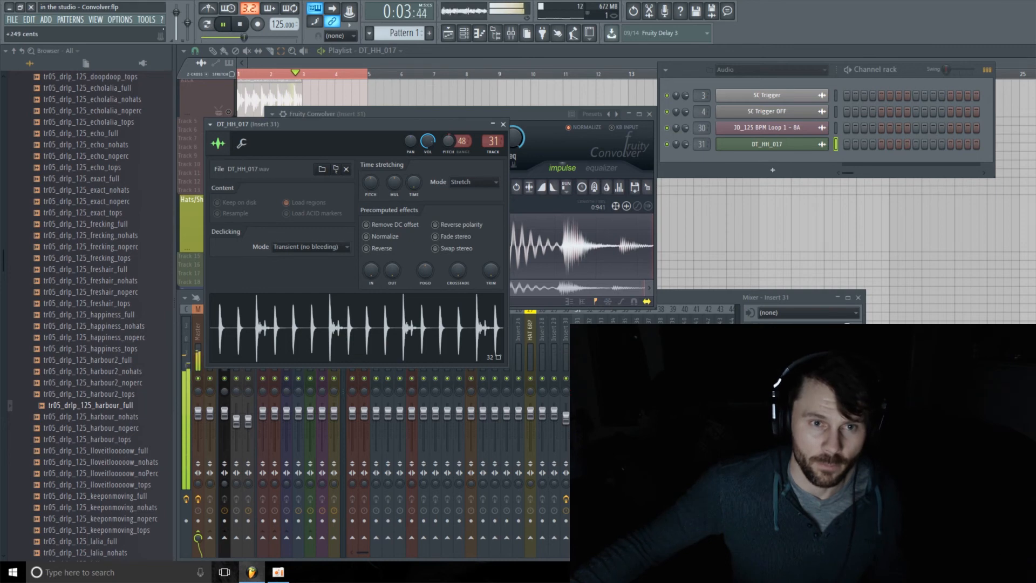
drag(449, 111, 448, 140)
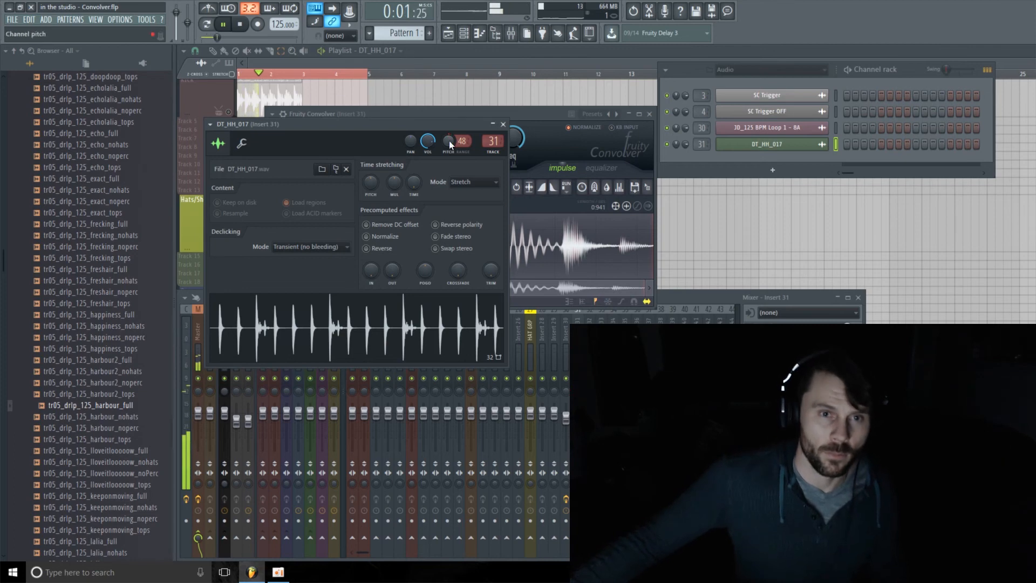
Close the DT_HH_017 channel settings and try a different convolver dry level before stopping playback.
click(503, 124)
drag(294, 145, 294, 118)
key(space)
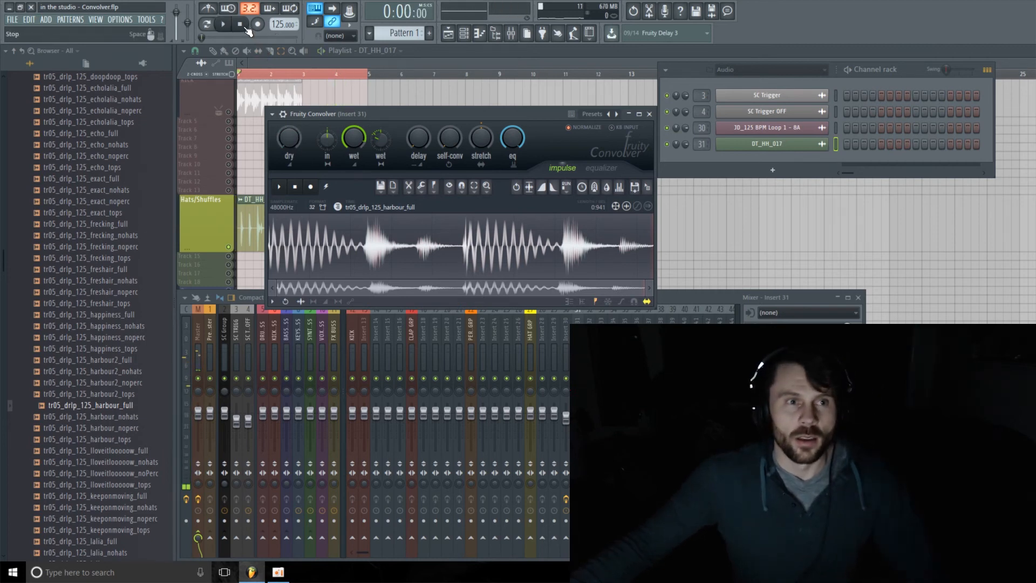